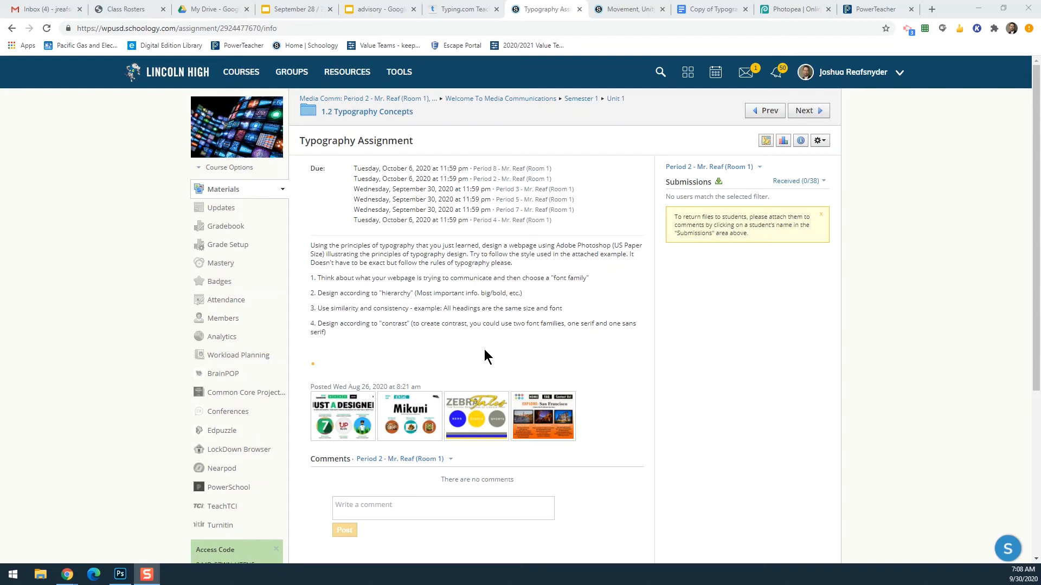
# Step: Open the Typography Assignment's attached example images and view all four webpage designs in sequence
pyautogui.click(346, 416)
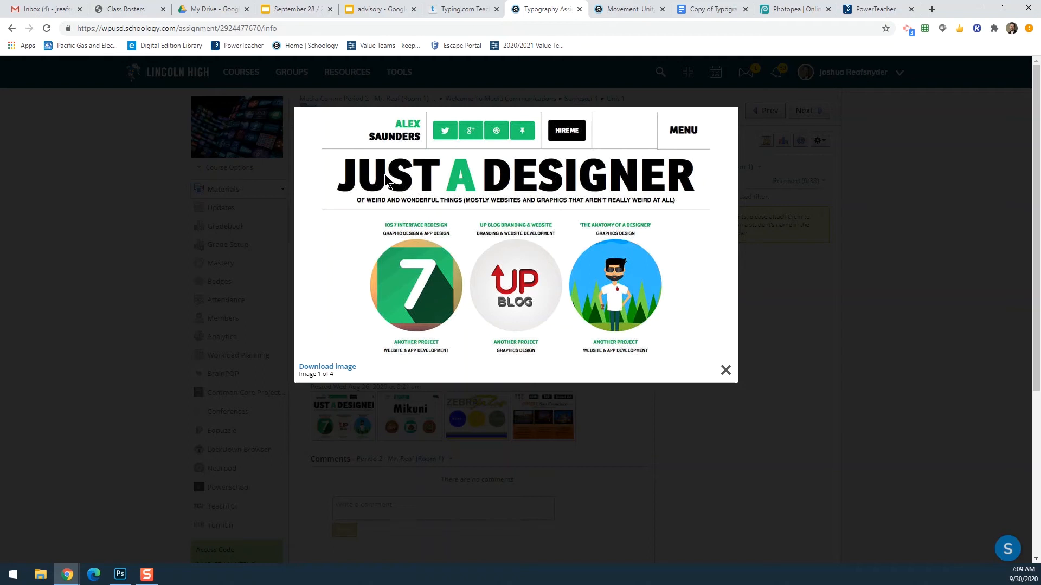
pyautogui.moveTo(559, 181)
pyautogui.click(720, 231)
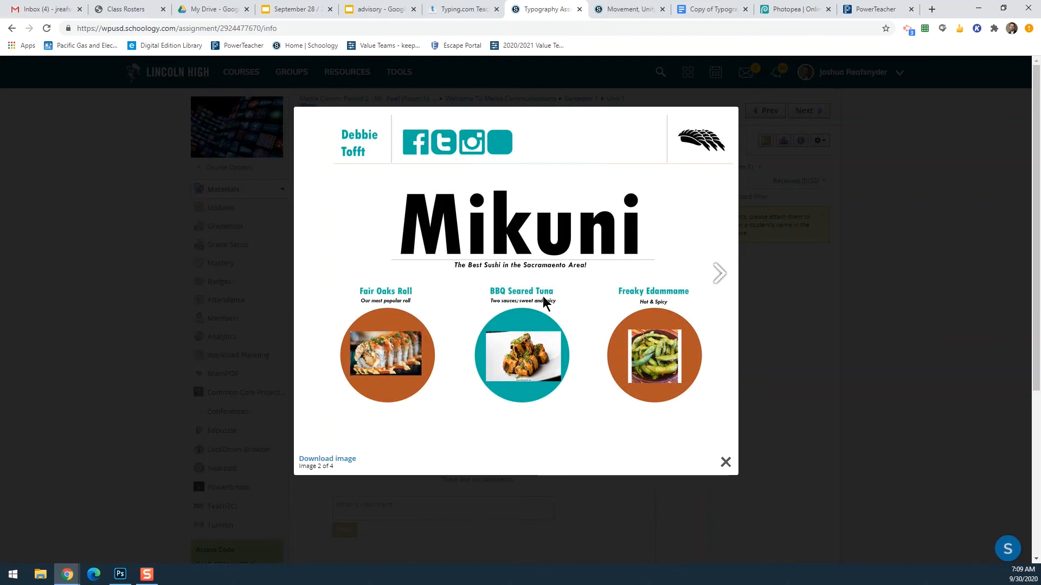
pyautogui.click(717, 271)
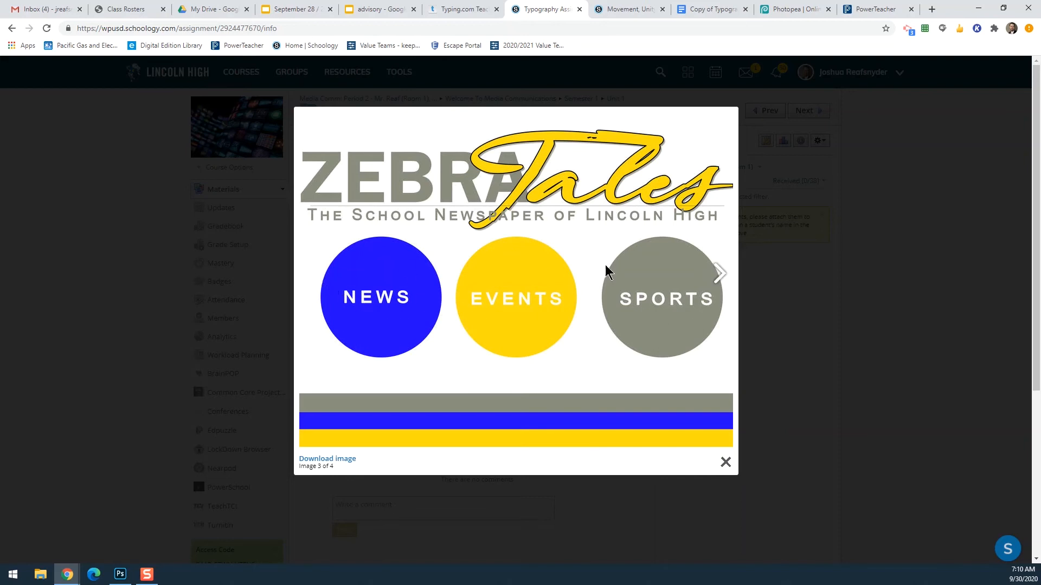
pyautogui.click(723, 274)
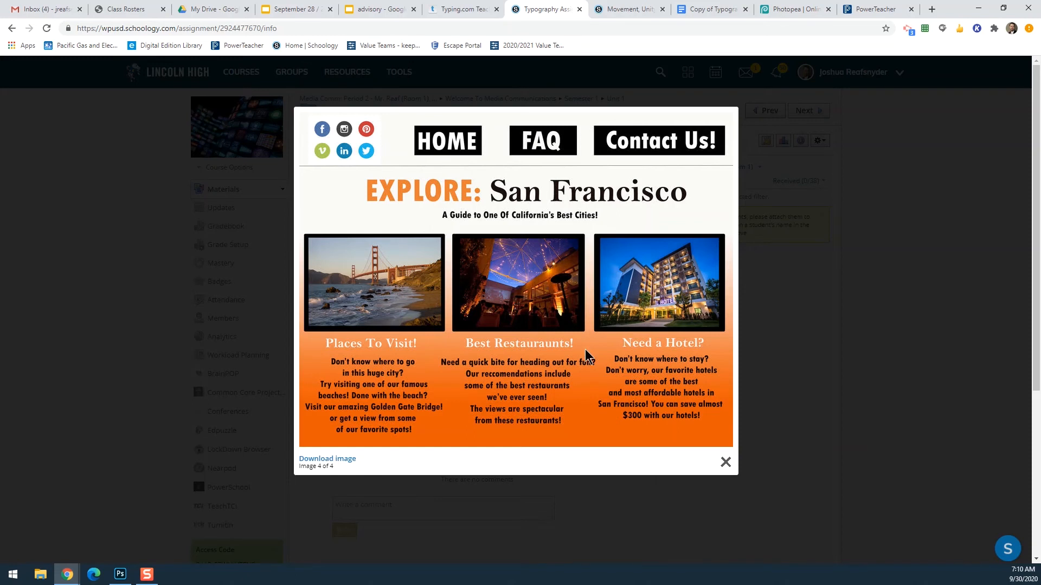
# Step: Return to the first example design, page through the set to the San Francisco one again, and close the image viewer
pyautogui.click(316, 276)
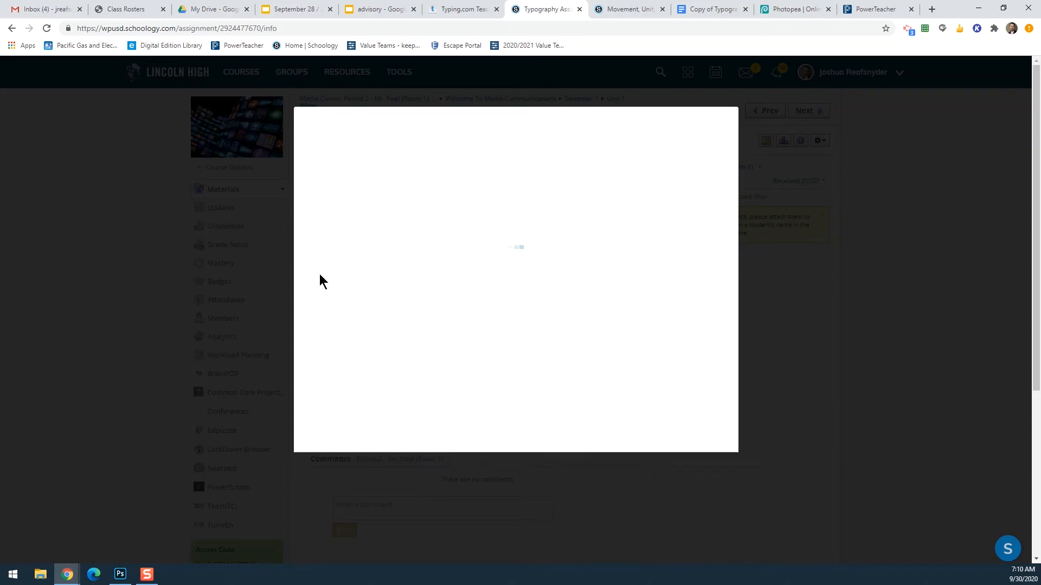
pyautogui.click(310, 276)
pyautogui.click(313, 273)
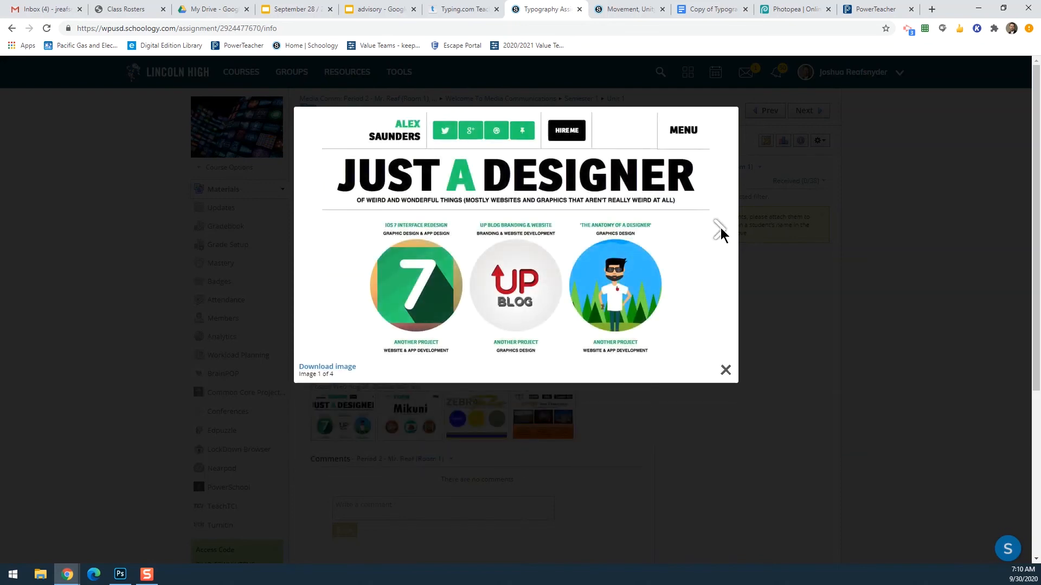
pyautogui.click(723, 233)
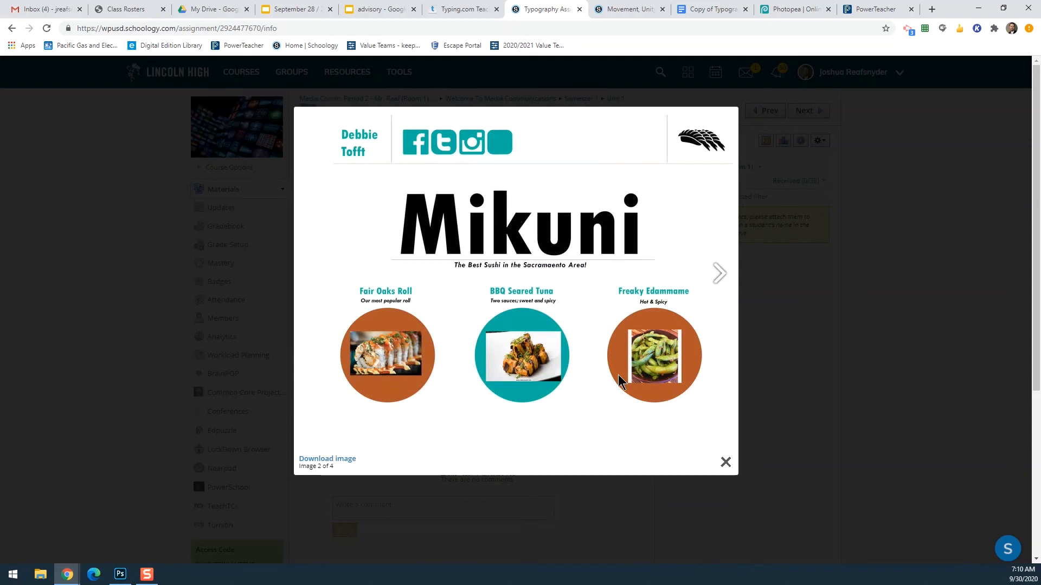
pyautogui.click(723, 275)
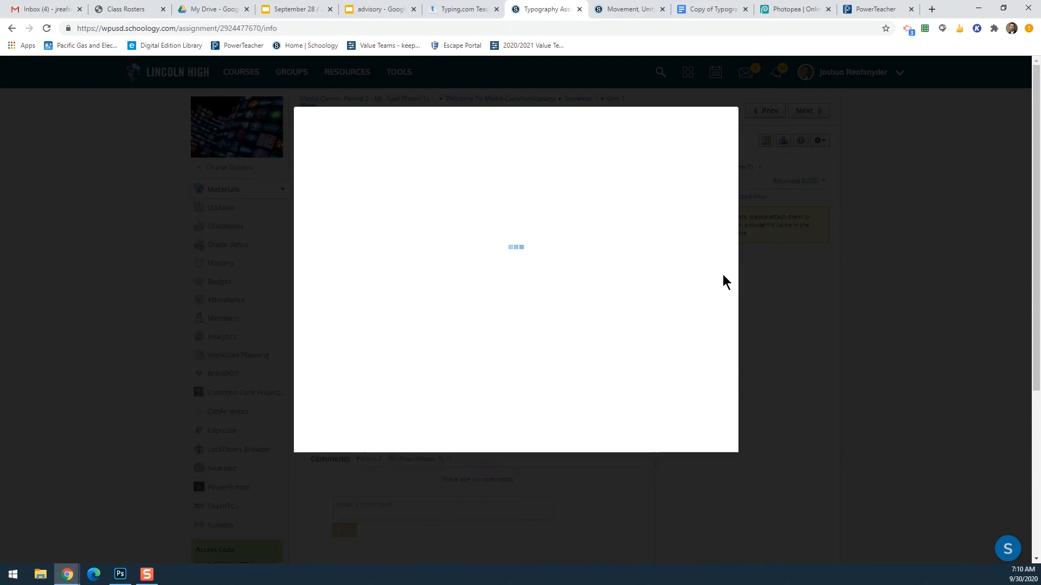
pyautogui.click(708, 280)
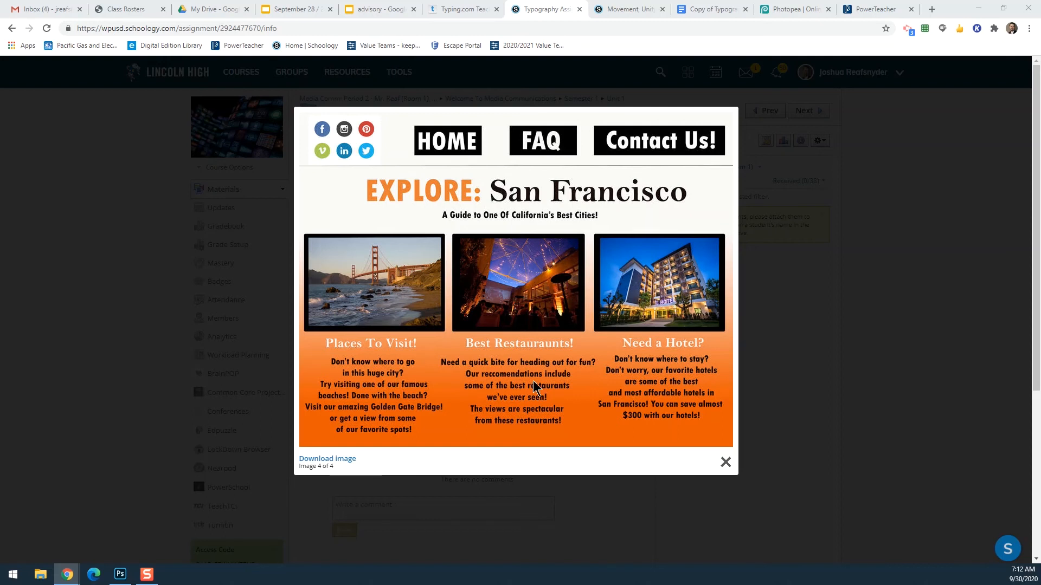
pyautogui.click(729, 466)
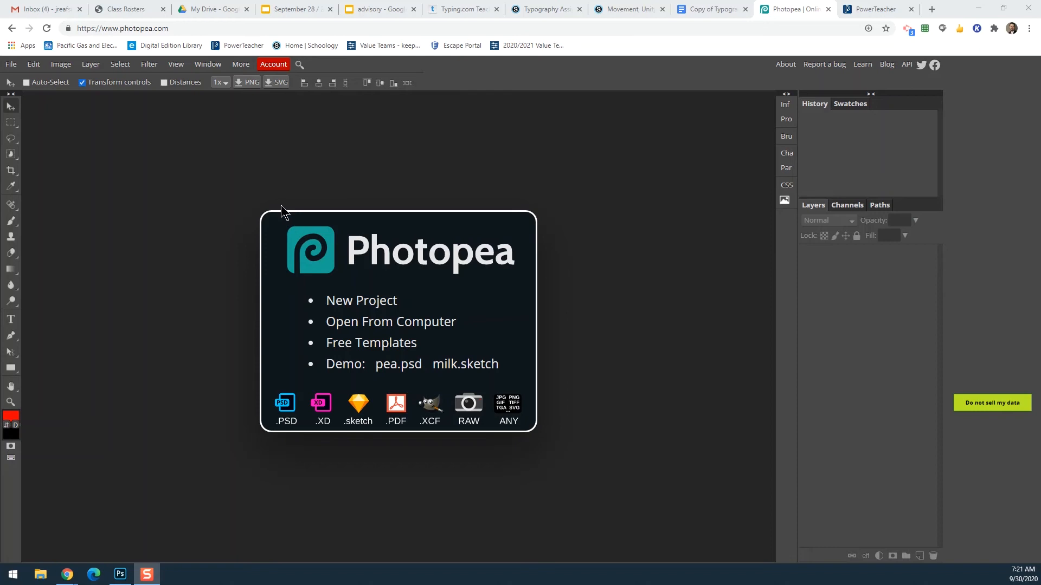
# Step: Switch to Photopea and start a new project measured in inches, 11 in wide and 8.5 in high
pyautogui.click(11, 65)
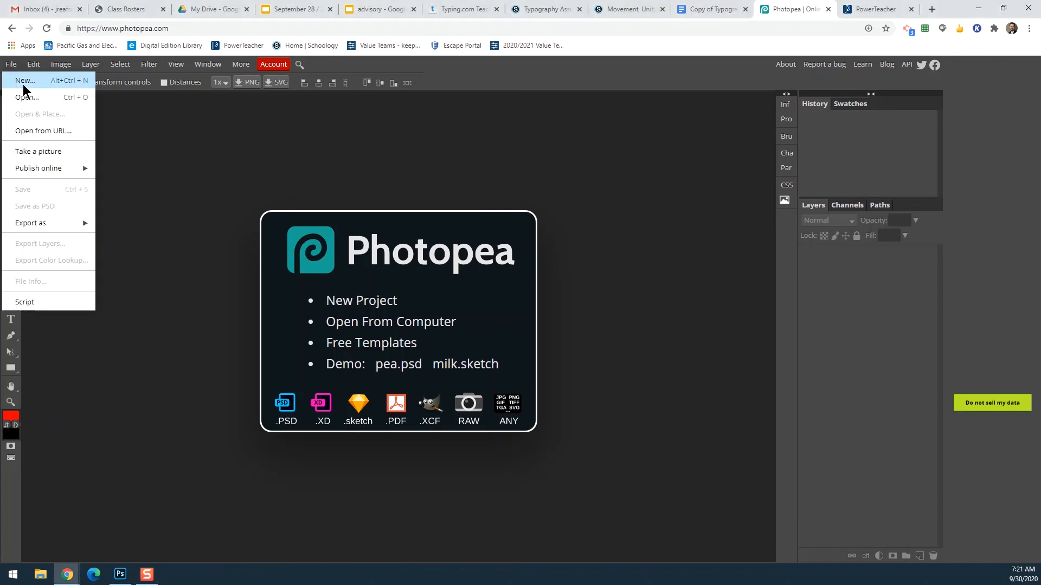
pyautogui.click(24, 85)
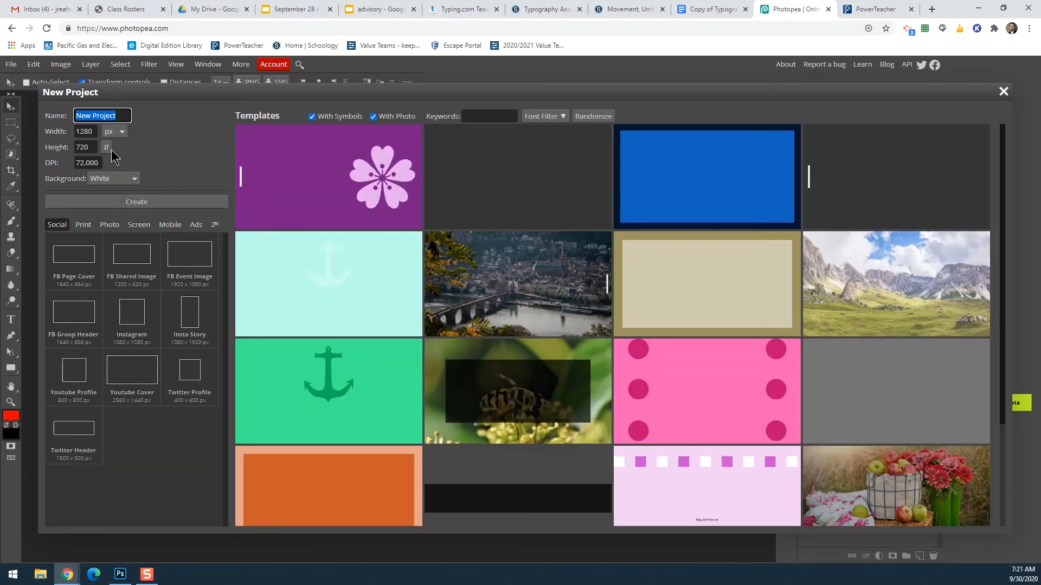
pyautogui.click(115, 131)
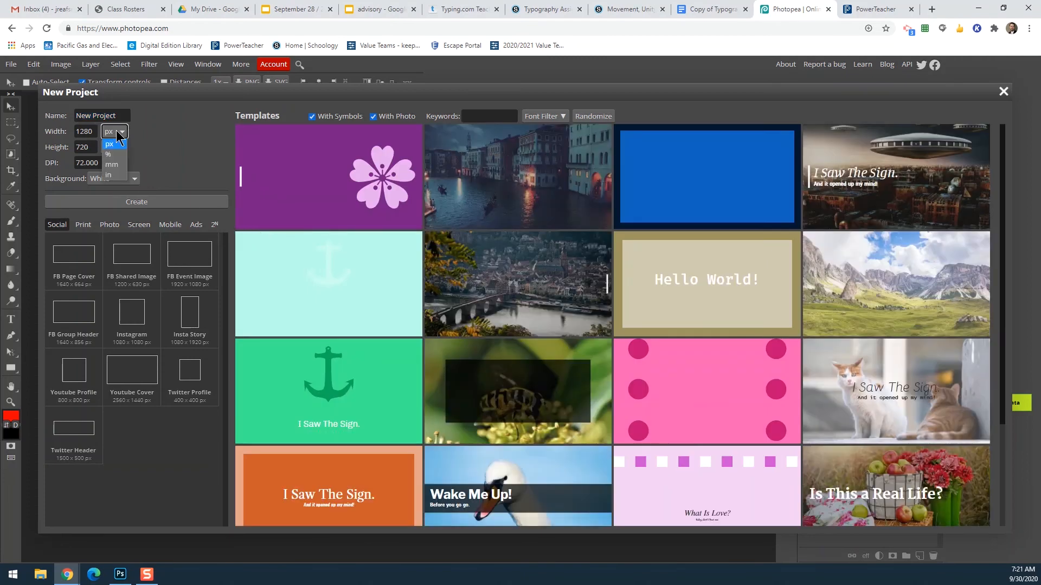
pyautogui.click(111, 174)
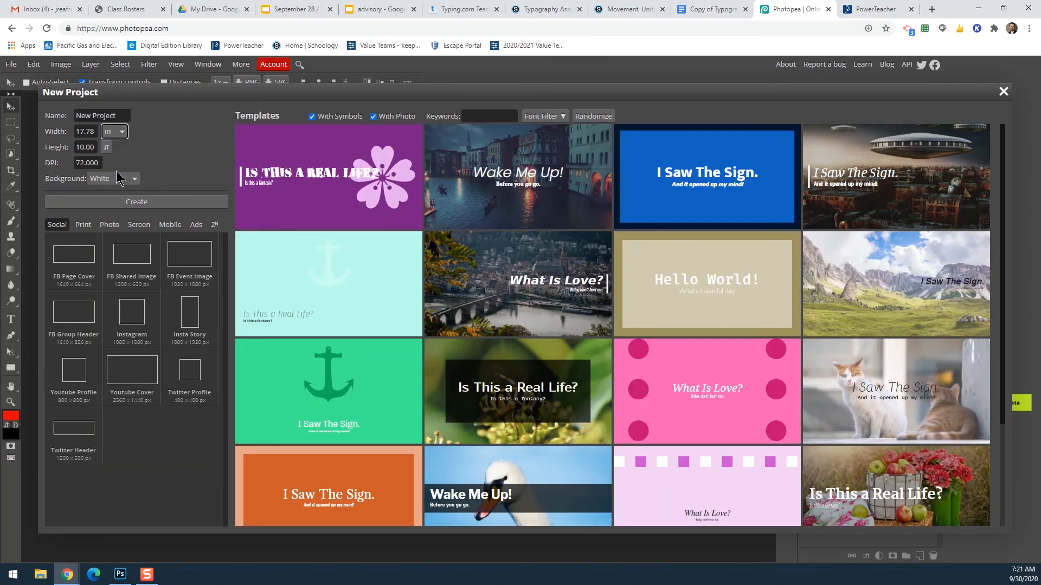
pyautogui.click(87, 131)
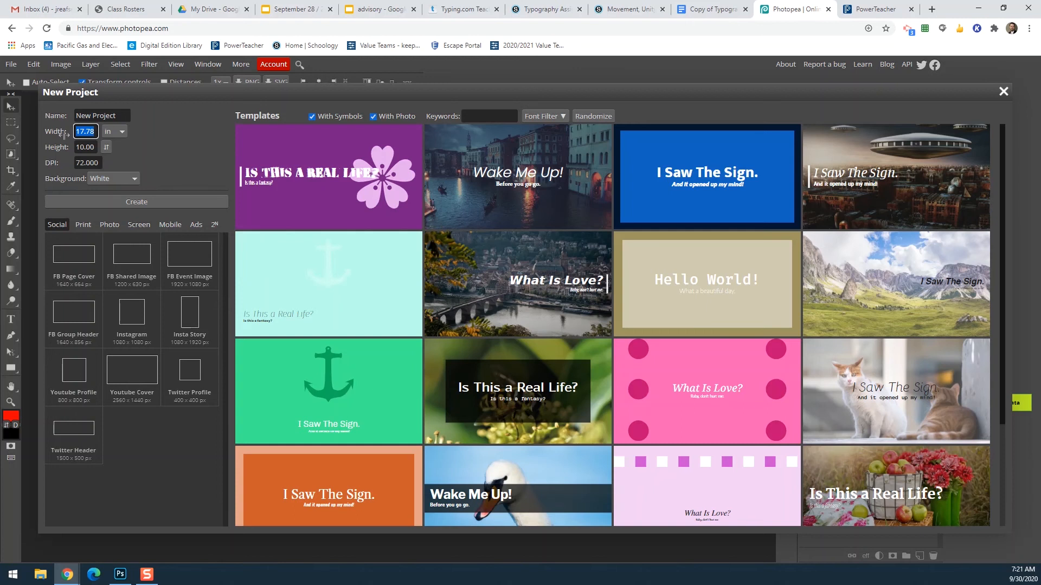
pyautogui.write('11')
pyautogui.click(95, 146)
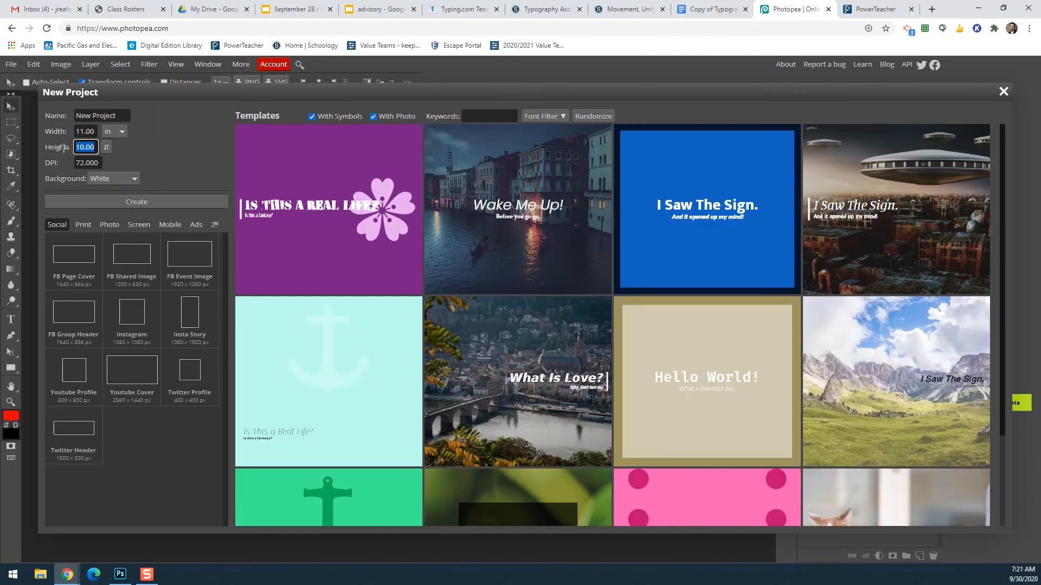
pyautogui.write('8.5')
pyautogui.click(168, 154)
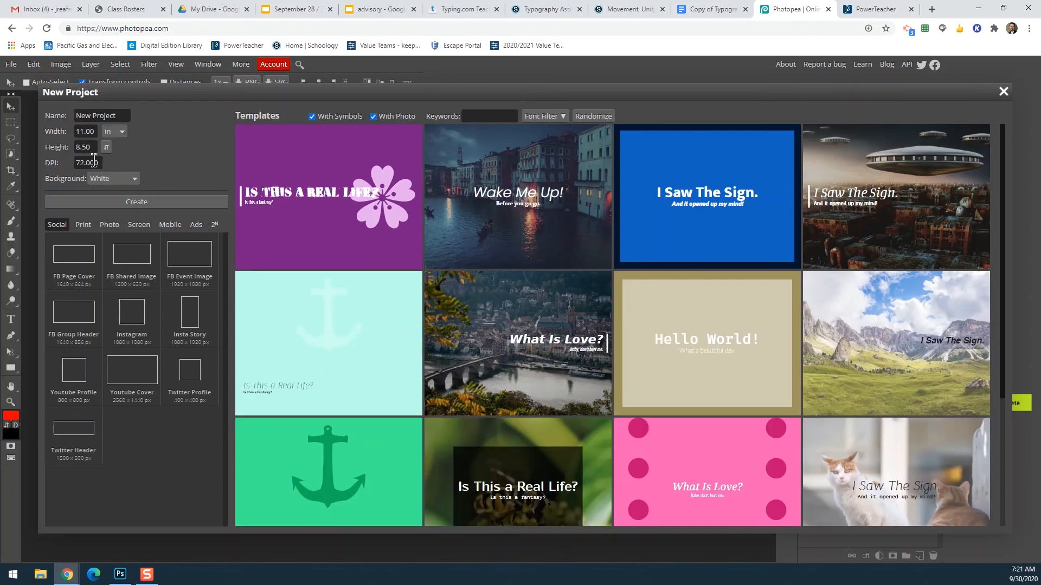
# Step: Set the new project's resolution to 300 DPI and create the document with a white background
pyautogui.moveTo(99, 163); pyautogui.dragTo(60, 163)
pyautogui.write('3')
pyautogui.click(183, 163)
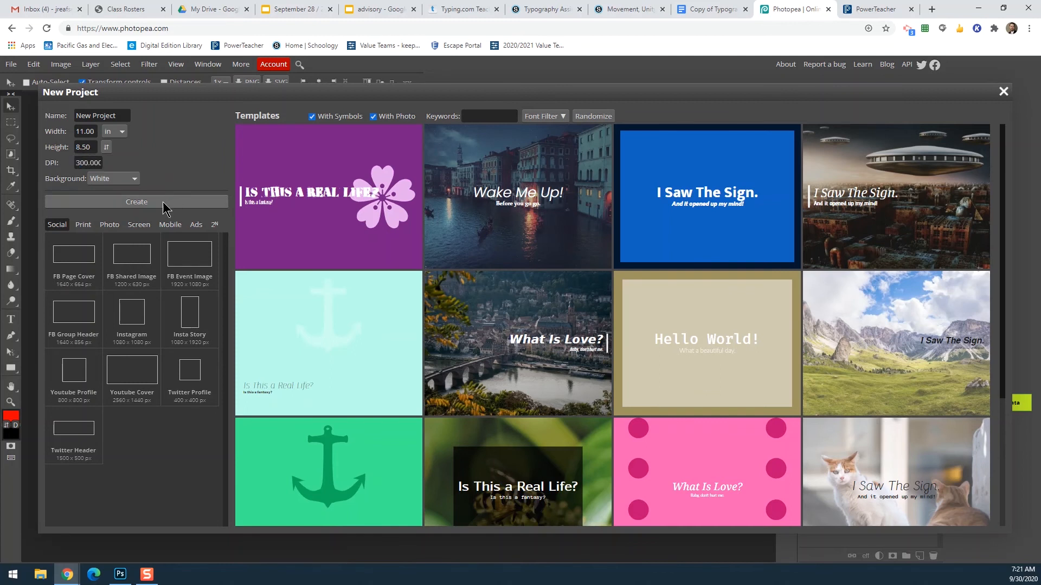
pyautogui.click(162, 202)
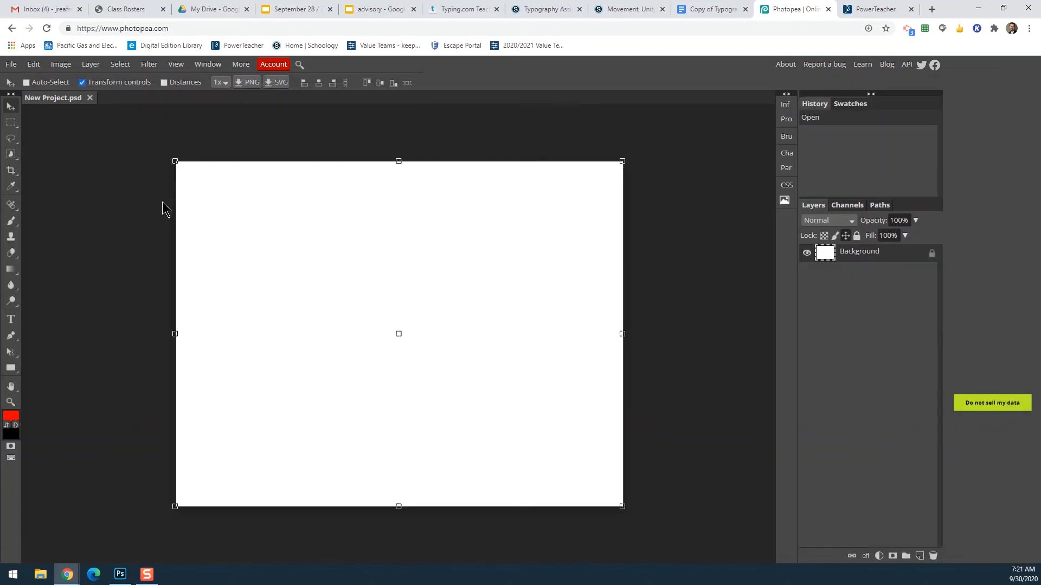
pyautogui.click(666, 332)
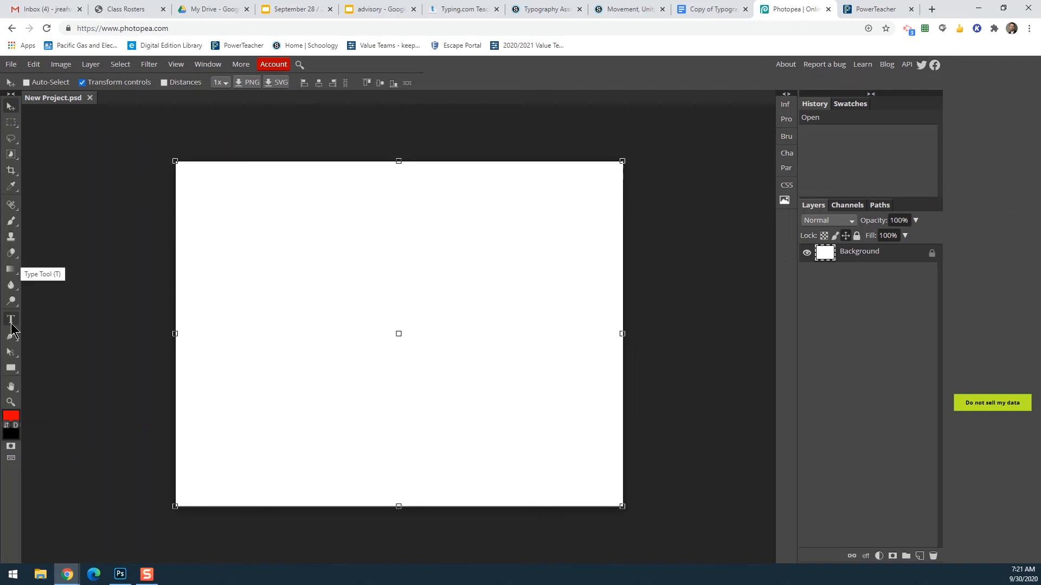
# Step: Add the text "Test" in the Desyrel font to the upper part of the canvas with the Type tool
pyautogui.click(11, 323)
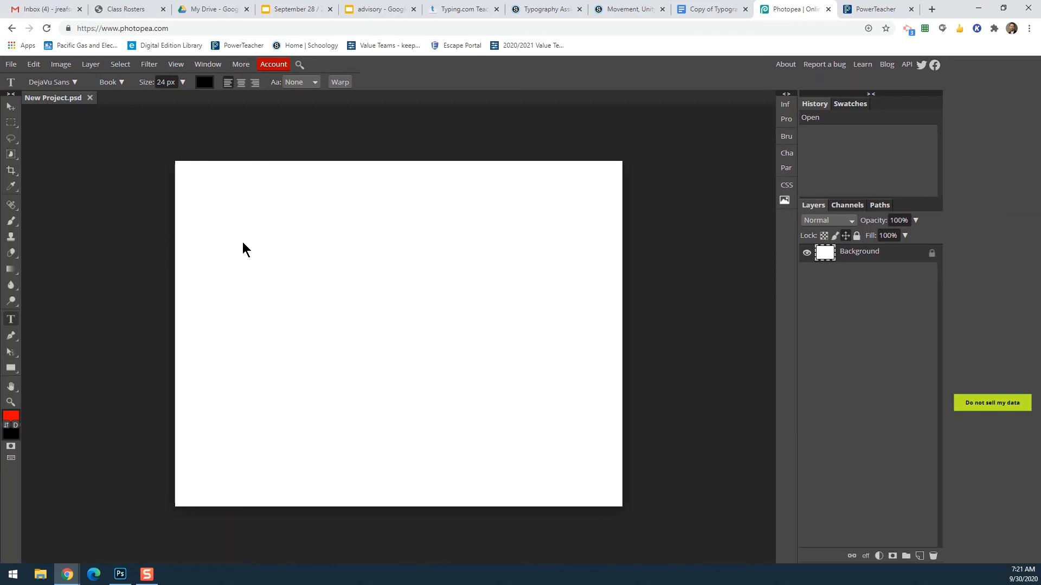
pyautogui.click(74, 82)
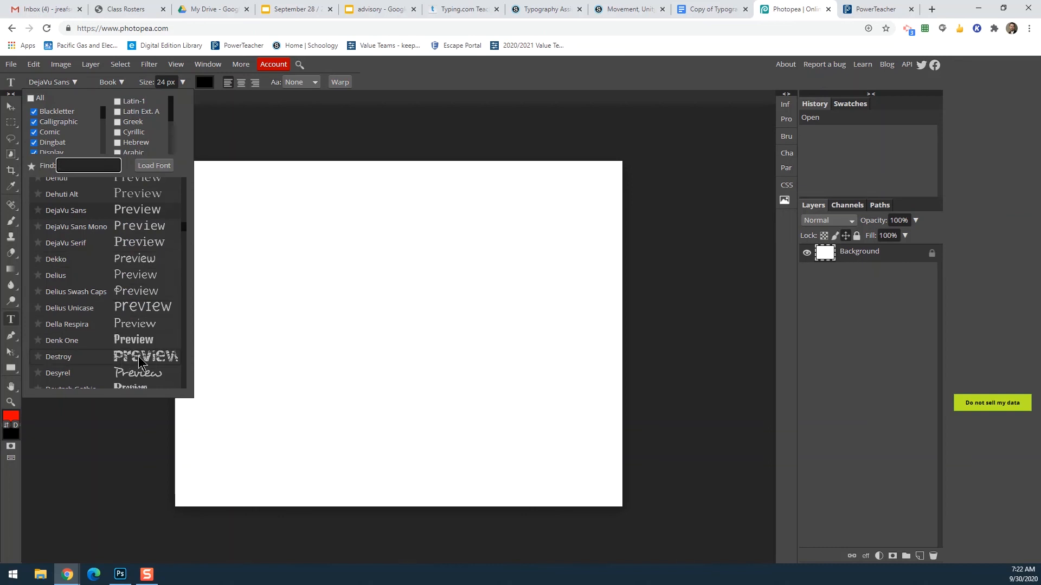
pyautogui.click(139, 374)
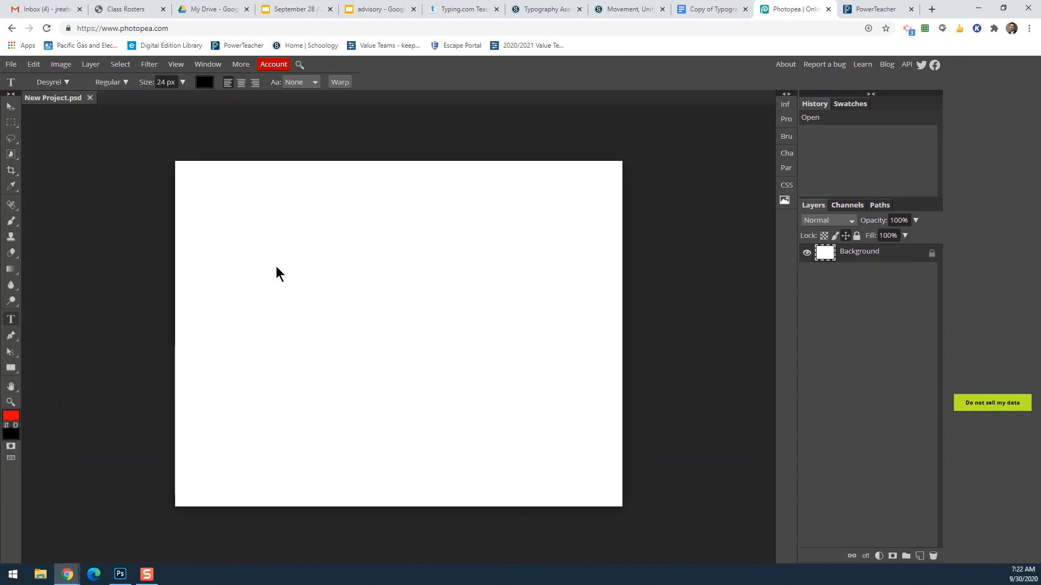
pyautogui.click(279, 230)
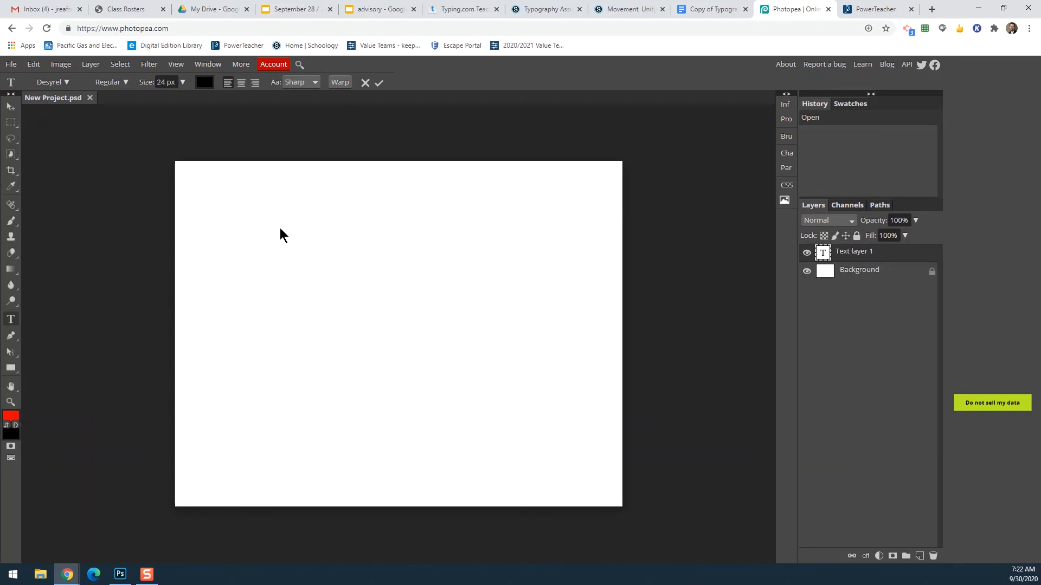
# Step: Enlarge the selected "Test" text to a font size of 436 px
pyautogui.click(78, 87)
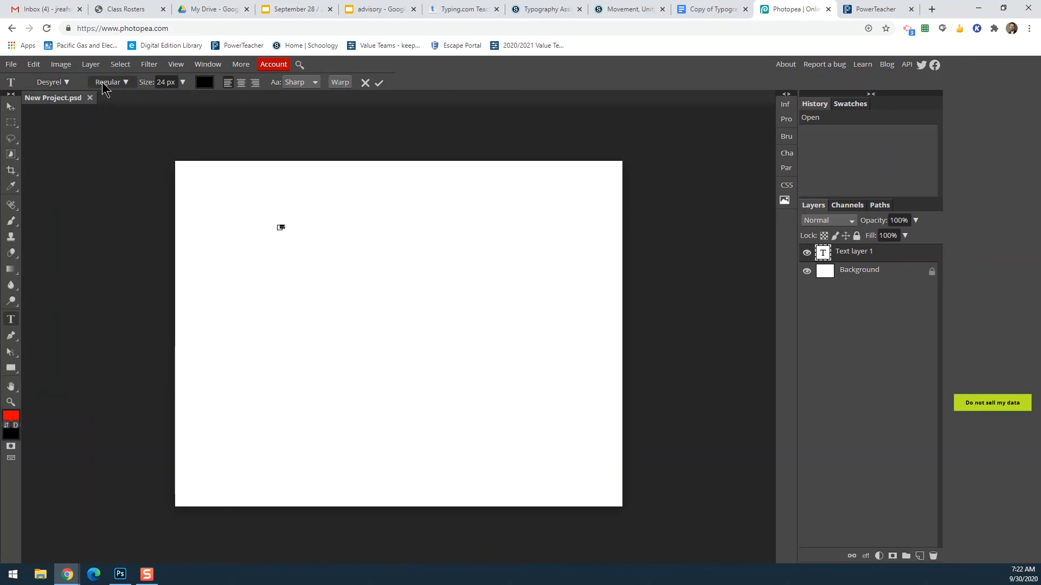
pyautogui.click(126, 83)
pyautogui.moveTo(144, 81); pyautogui.dragTo(154, 83)
pyautogui.moveTo(145, 82); pyautogui.dragTo(228, 96)
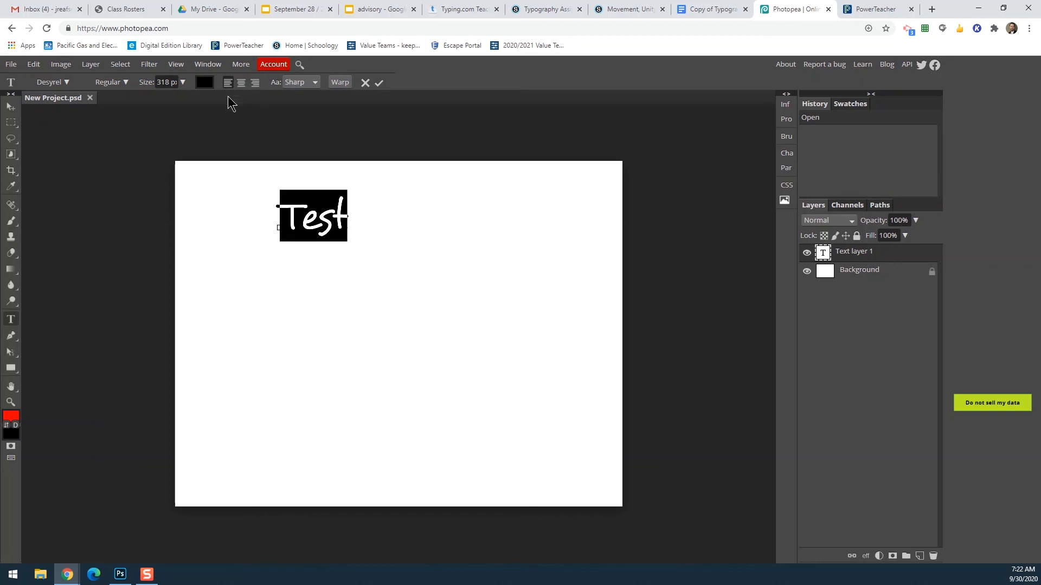
pyautogui.moveTo(149, 81); pyautogui.dragTo(197, 87)
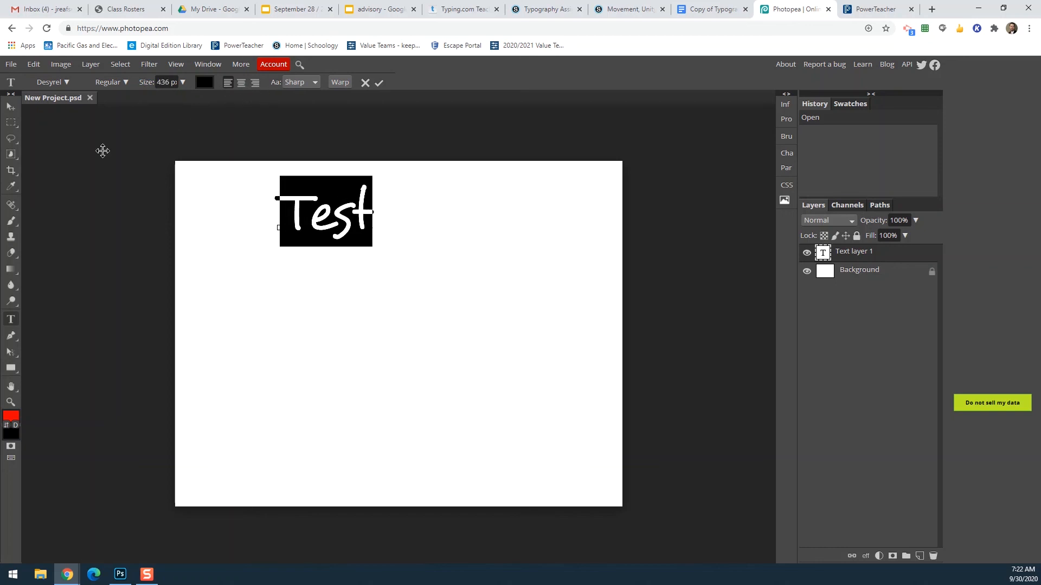
# Step: Change the "Test" text to the Domine font in the Bold style
pyautogui.click(66, 83)
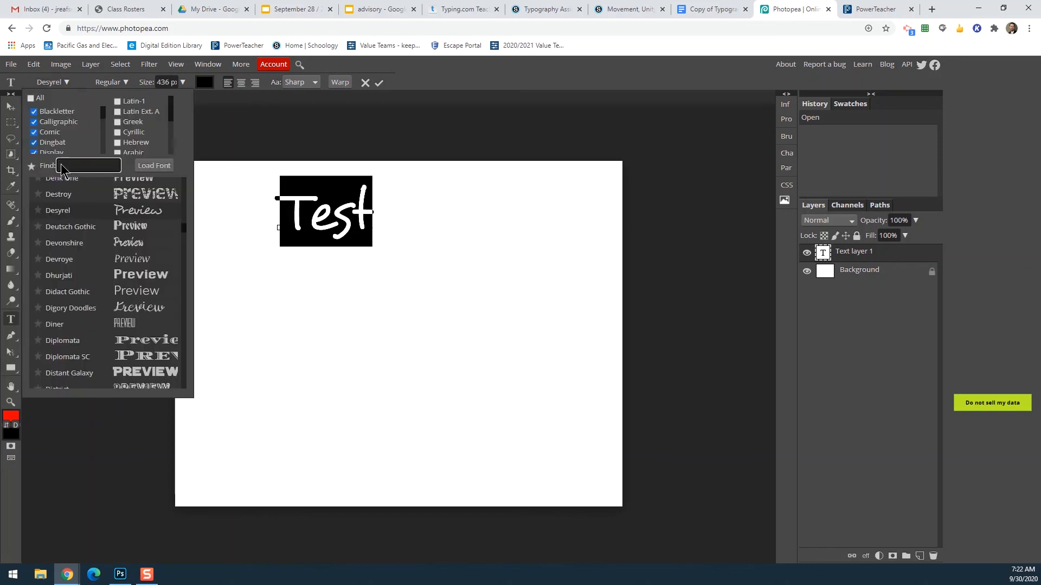
pyautogui.scroll(-4, 111, 279)
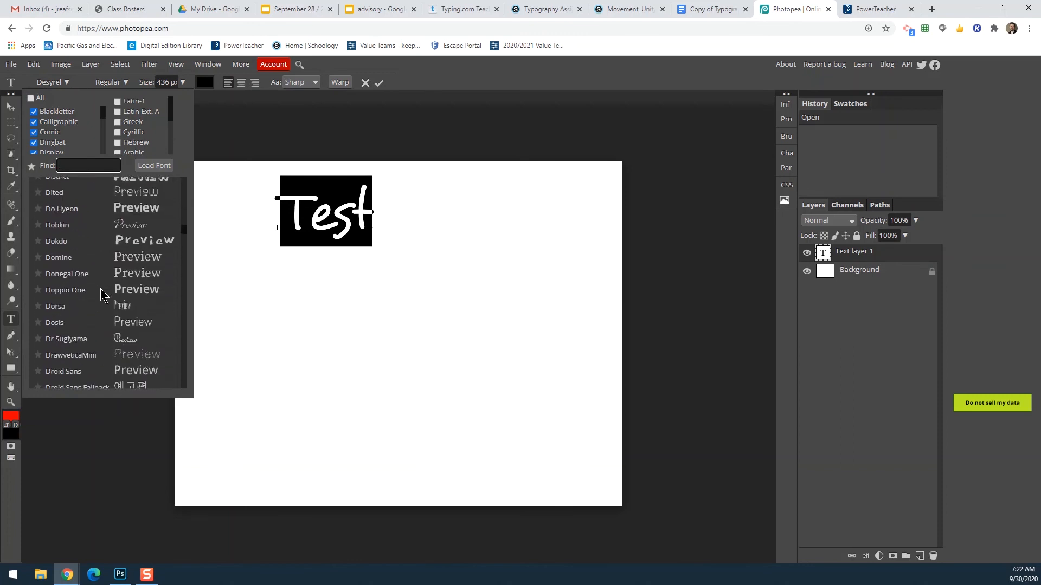
pyautogui.click(101, 259)
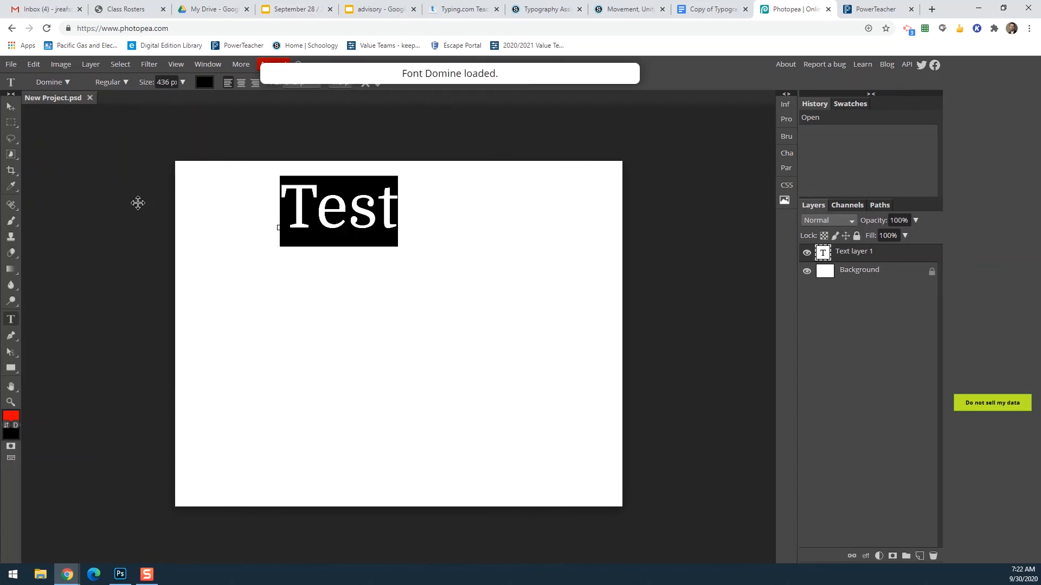
pyautogui.click(125, 83)
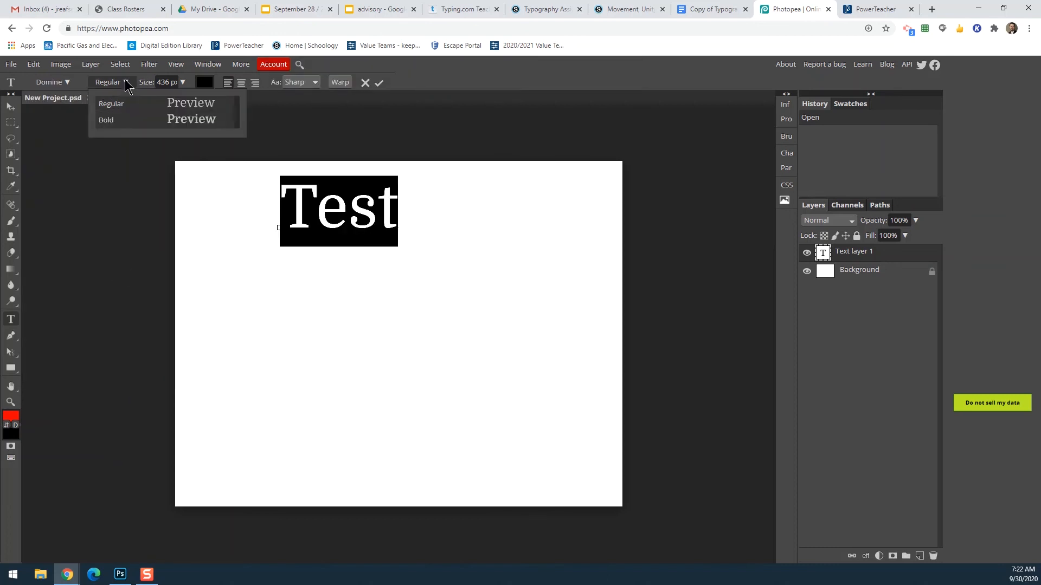
pyautogui.click(137, 121)
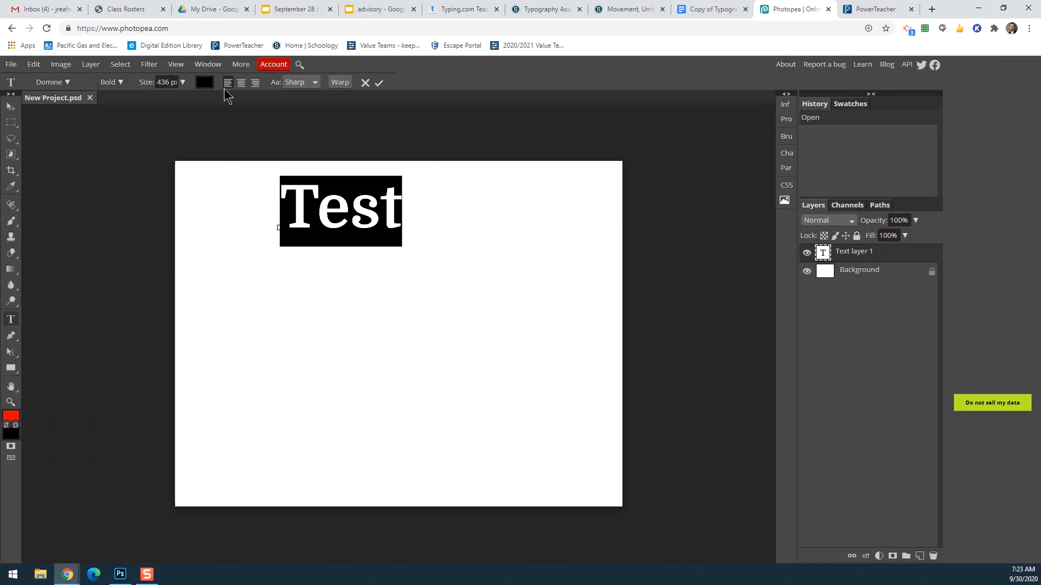
# Step: Add a second line reading "testing" below the word "Test" in the same text layer
pyautogui.click(398, 210)
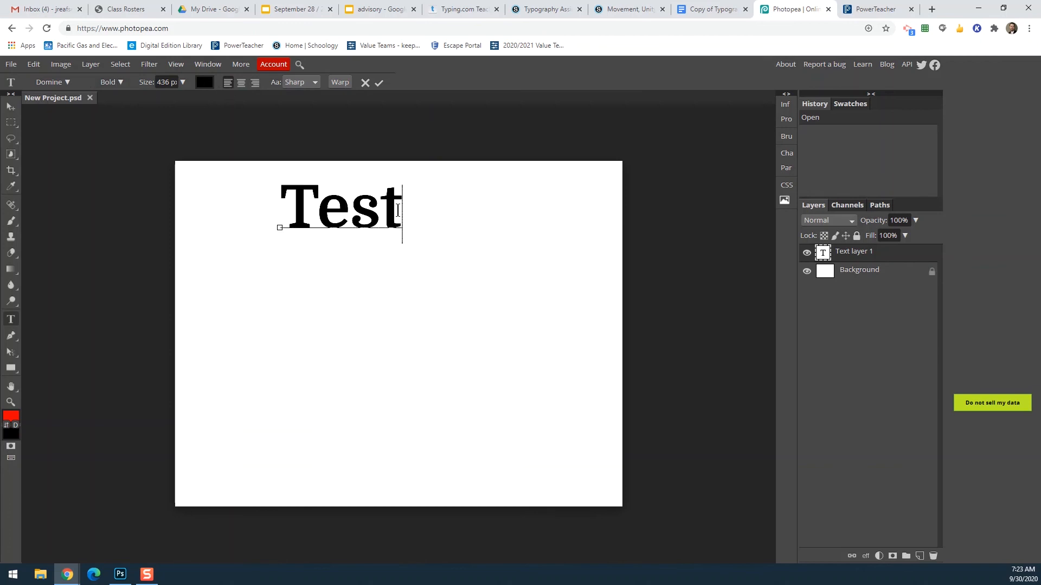
pyautogui.press('Return')
pyautogui.write('testing')
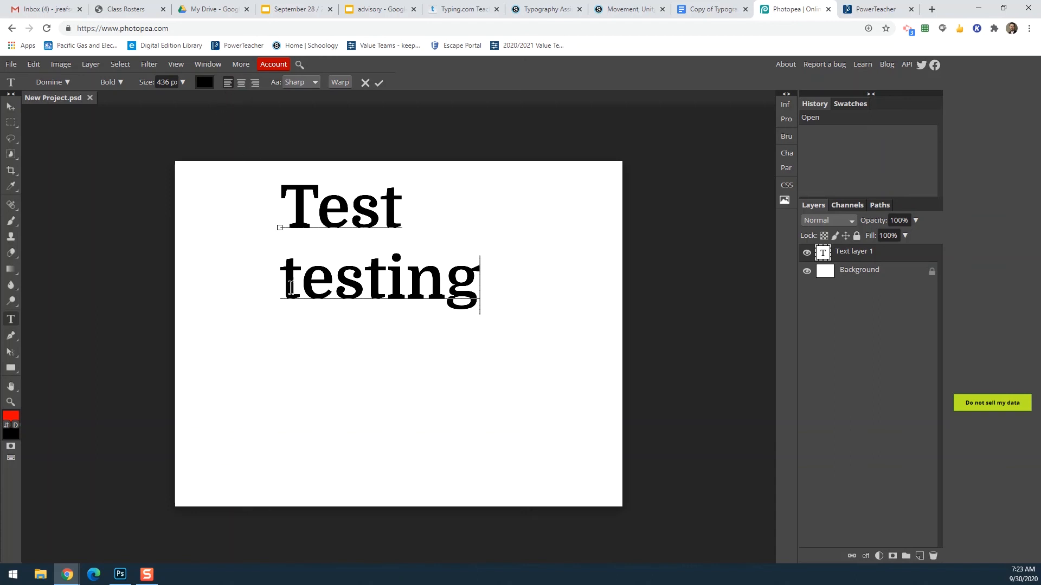
# Step: Try center and right alignment on both text lines, leaving them right-aligned, and move the text back inside the canvas
pyautogui.moveTo(287, 196); pyautogui.dragTo(477, 314)
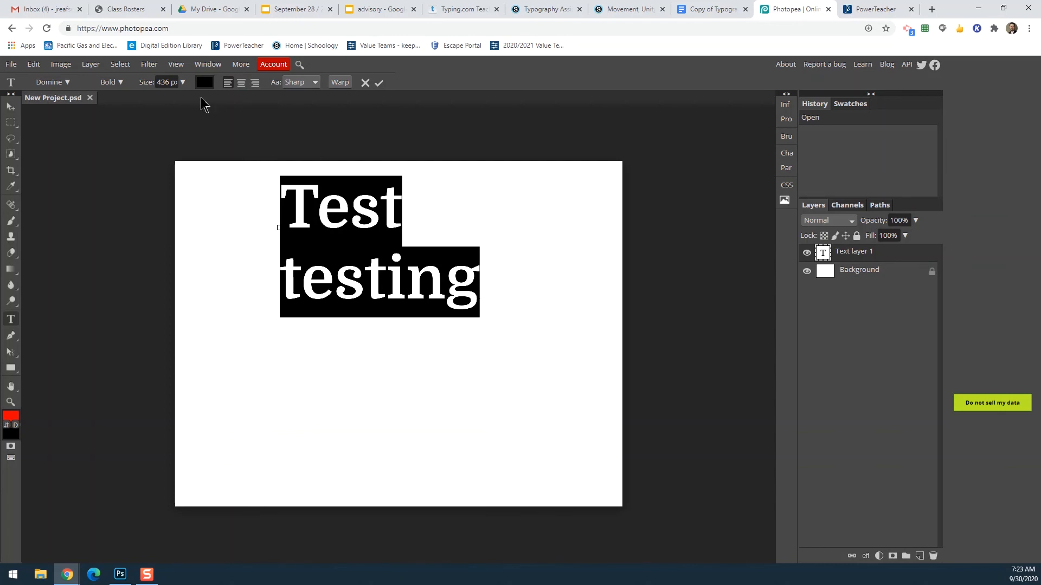
pyautogui.click(242, 83)
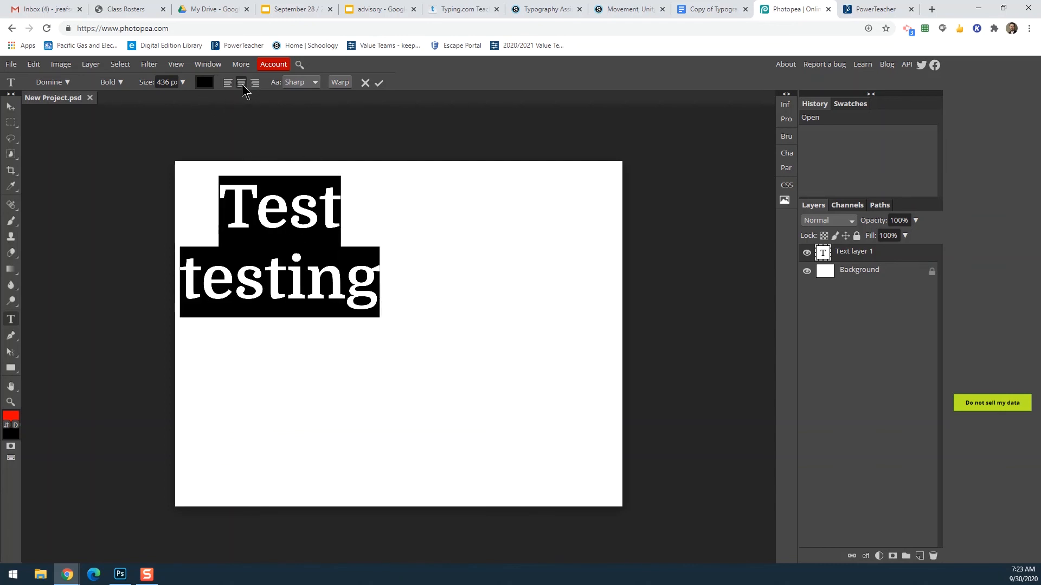
pyautogui.click(255, 82)
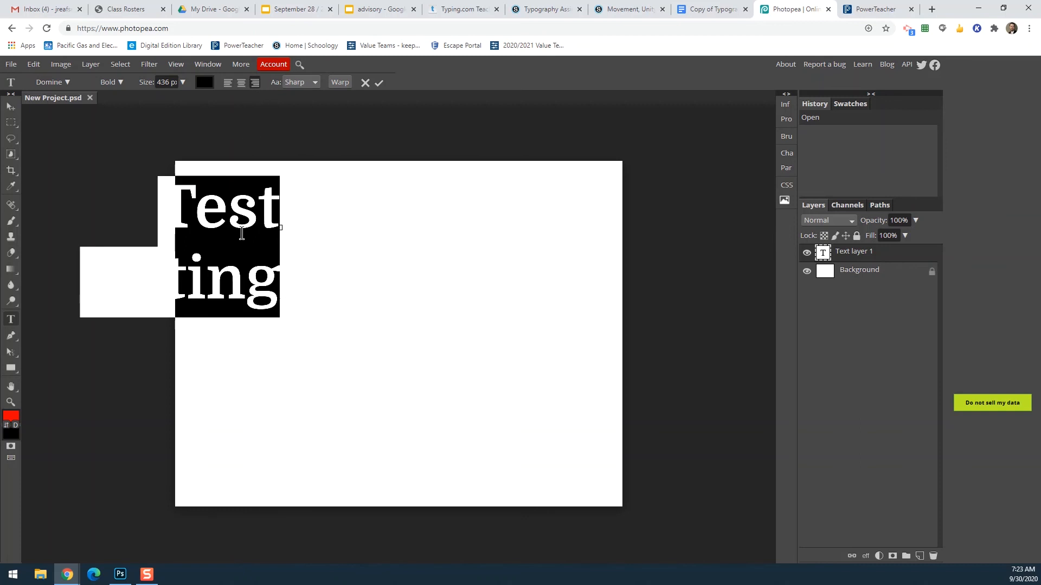
pyautogui.click(11, 108)
pyautogui.moveTo(221, 236); pyautogui.dragTo(402, 229)
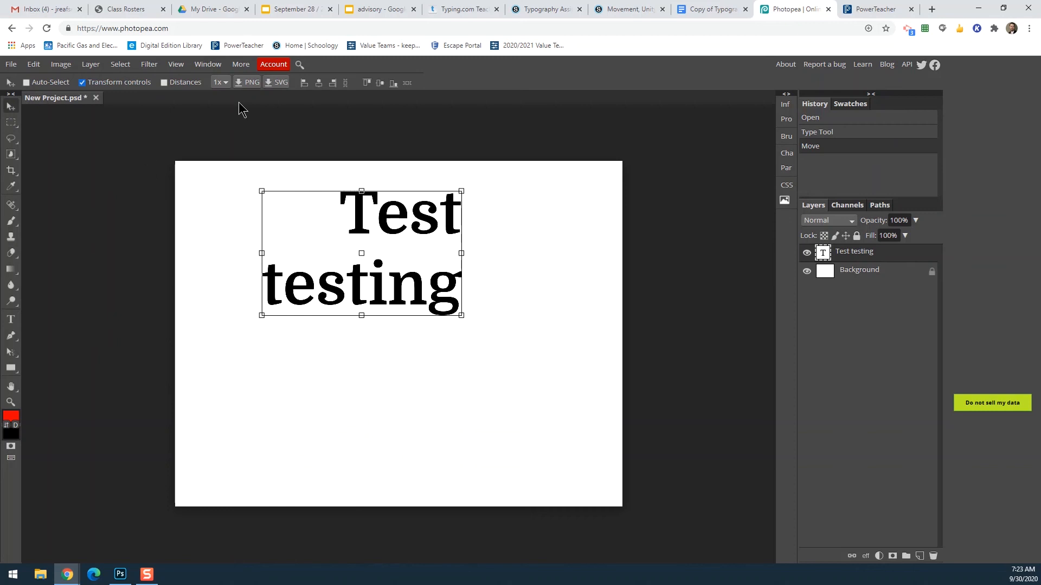
# Step: Reposition the right-aligned text slightly lower on the canvas with the Move tool
pyautogui.click(11, 318)
pyautogui.moveTo(457, 291); pyautogui.dragTo(434, 292)
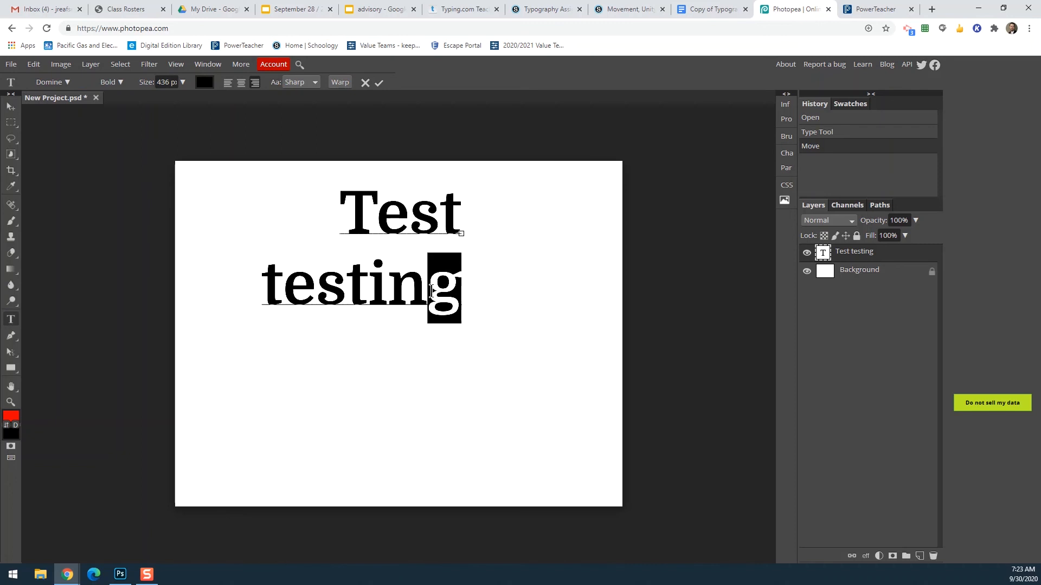
pyautogui.click(11, 106)
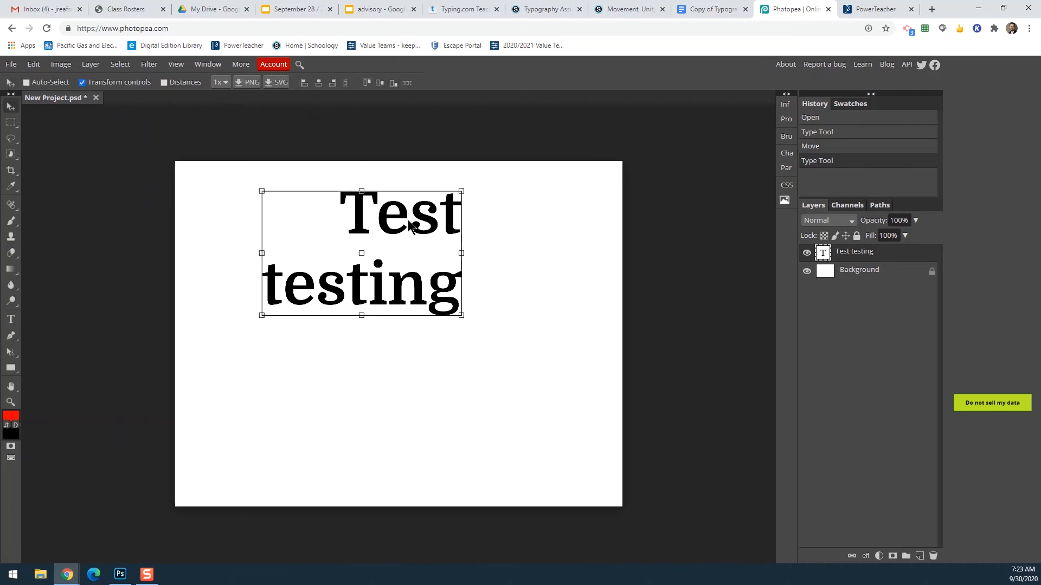
pyautogui.moveTo(411, 222); pyautogui.dragTo(416, 243)
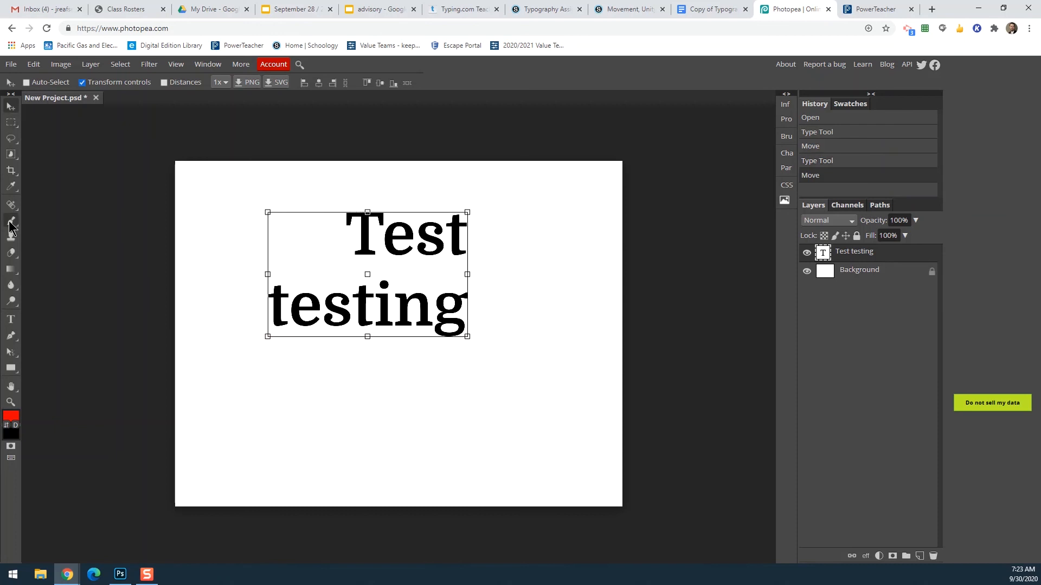
# Step: Left-align both text lines and move the text back to the upper middle of the canvas
pyautogui.click(10, 319)
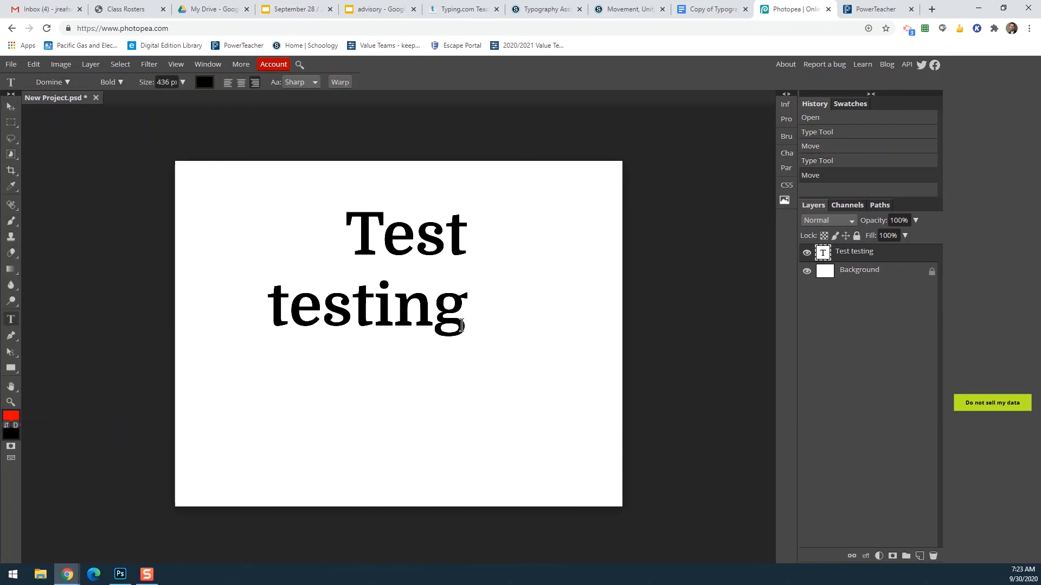
pyautogui.moveTo(461, 325); pyautogui.dragTo(354, 224)
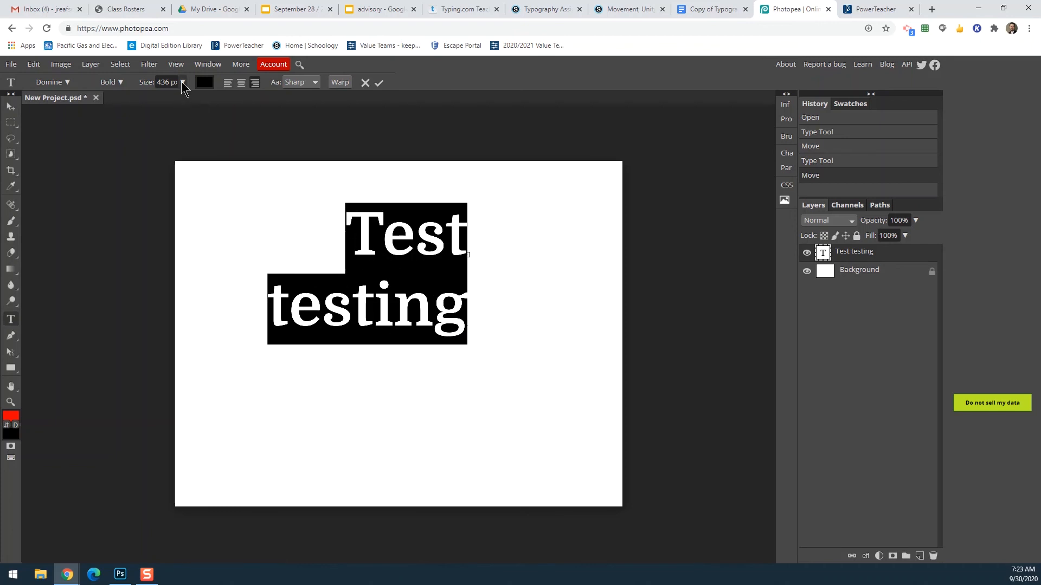
pyautogui.click(228, 83)
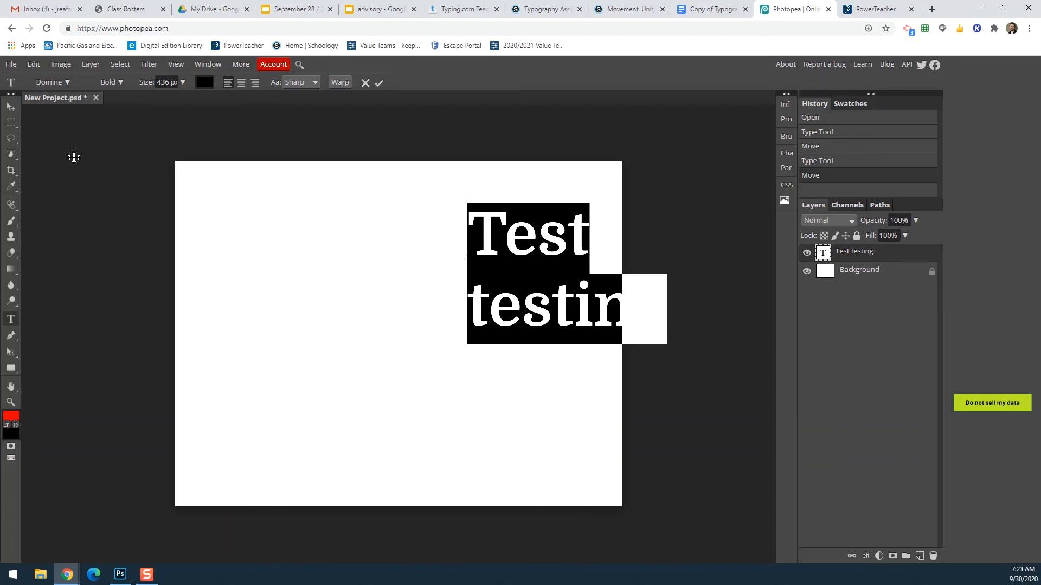
pyautogui.click(11, 106)
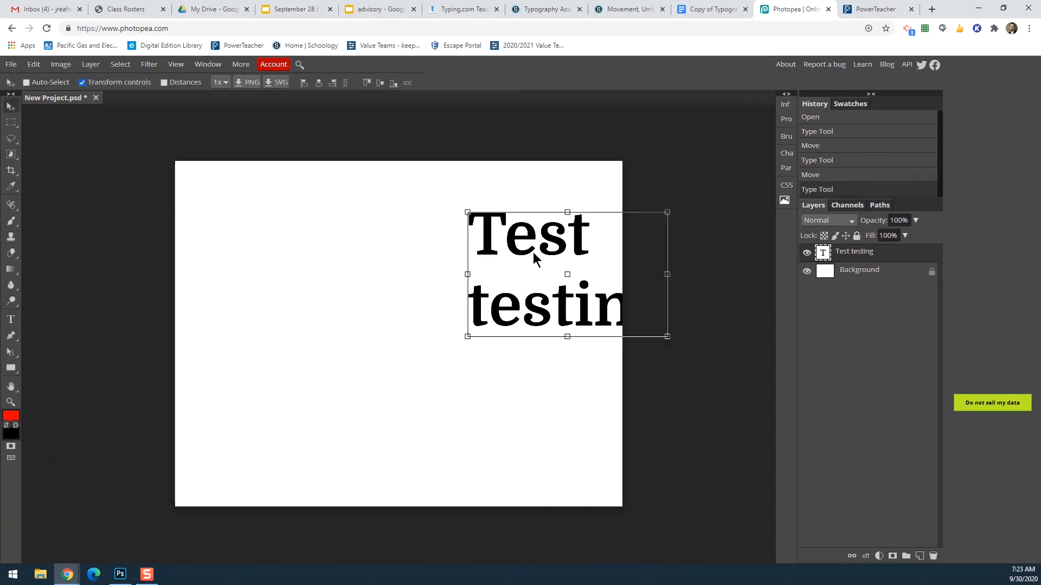
pyautogui.moveTo(534, 258); pyautogui.dragTo(346, 232)
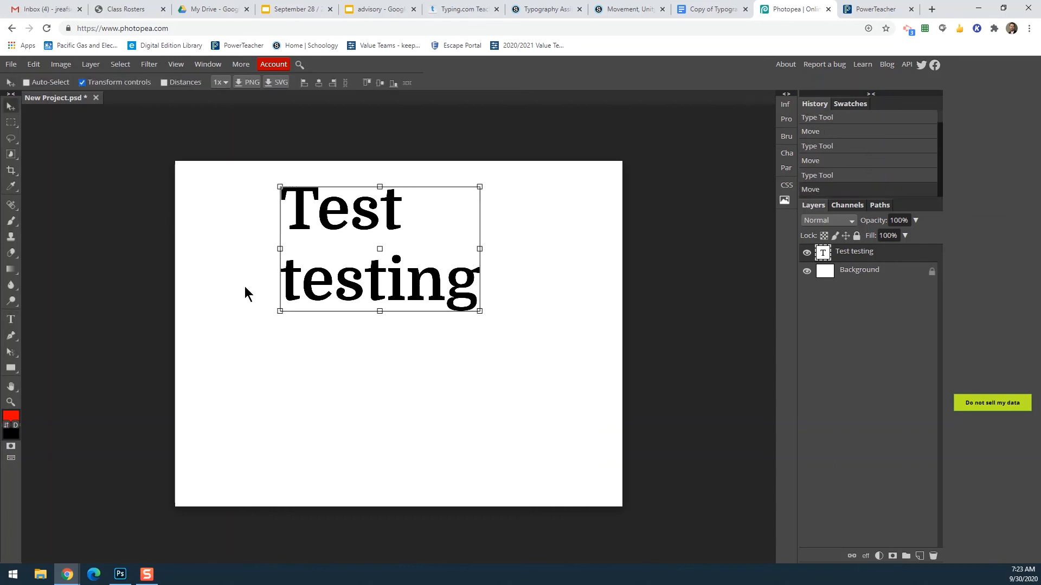
# Step: Set the color of both text lines to bright red, hex eb2424
pyautogui.click(11, 320)
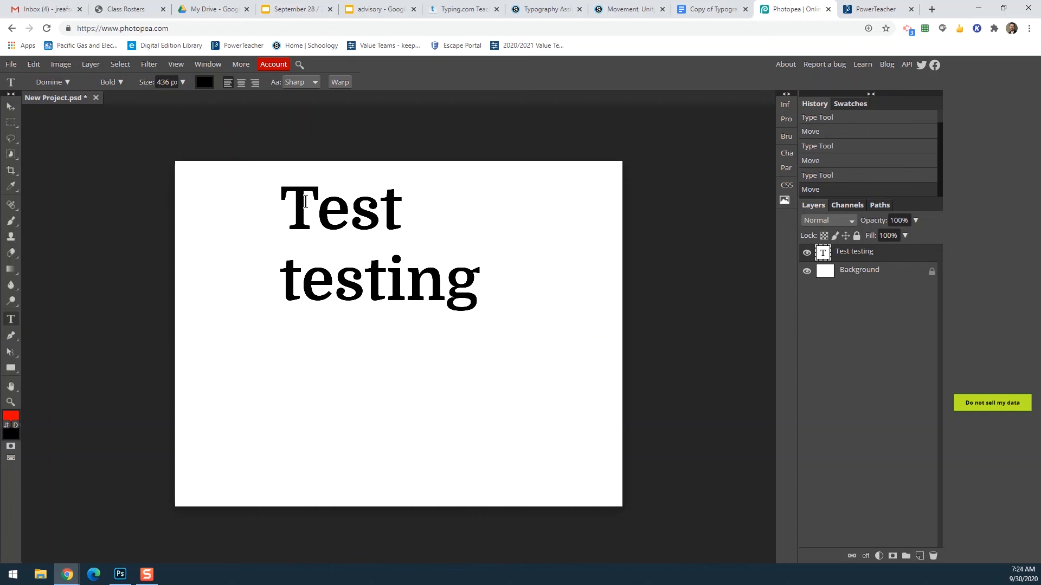
pyautogui.moveTo(284, 198); pyautogui.dragTo(514, 306)
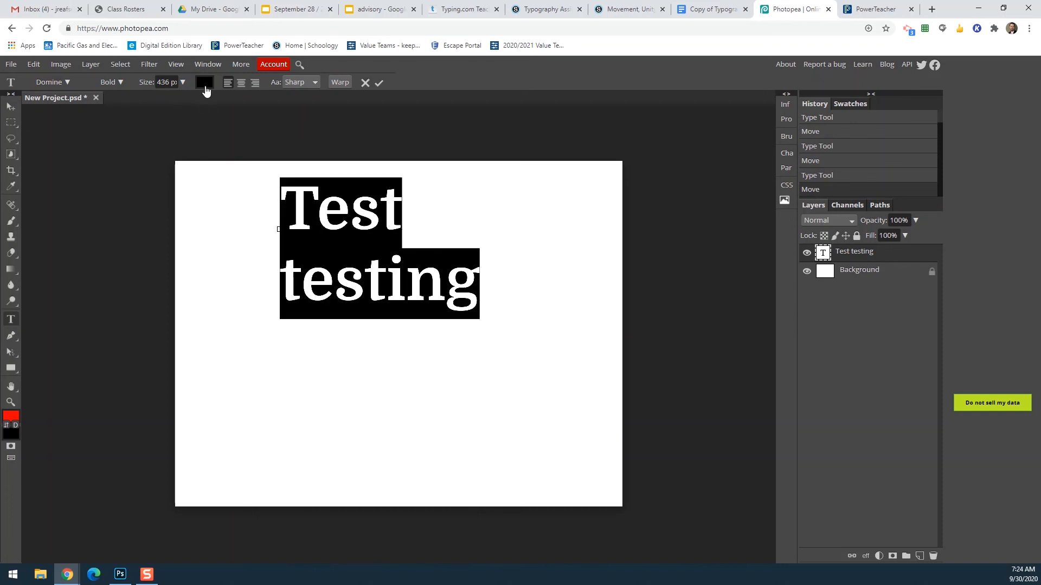
pyautogui.click(204, 83)
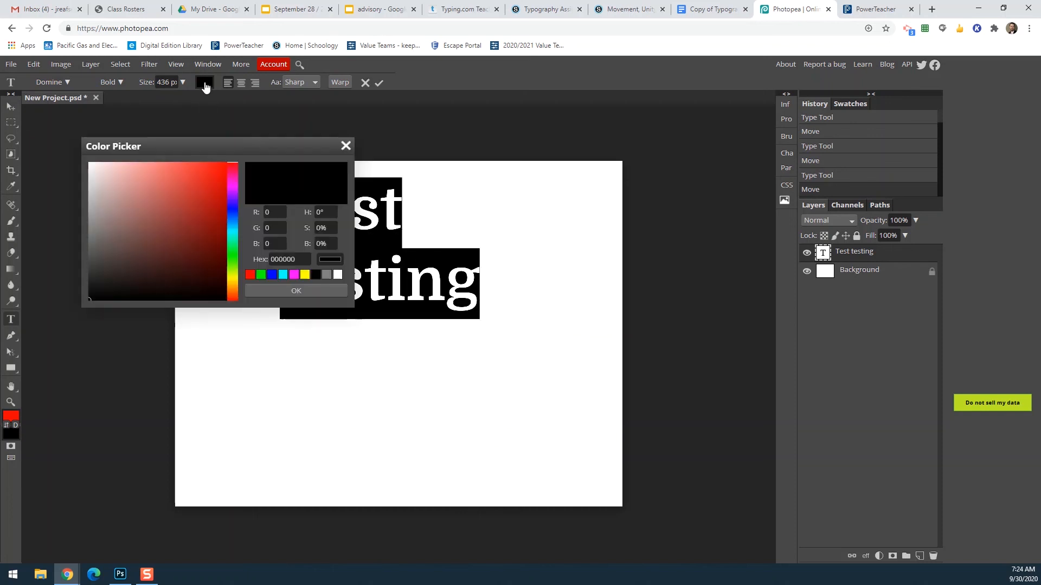
pyautogui.click(208, 200)
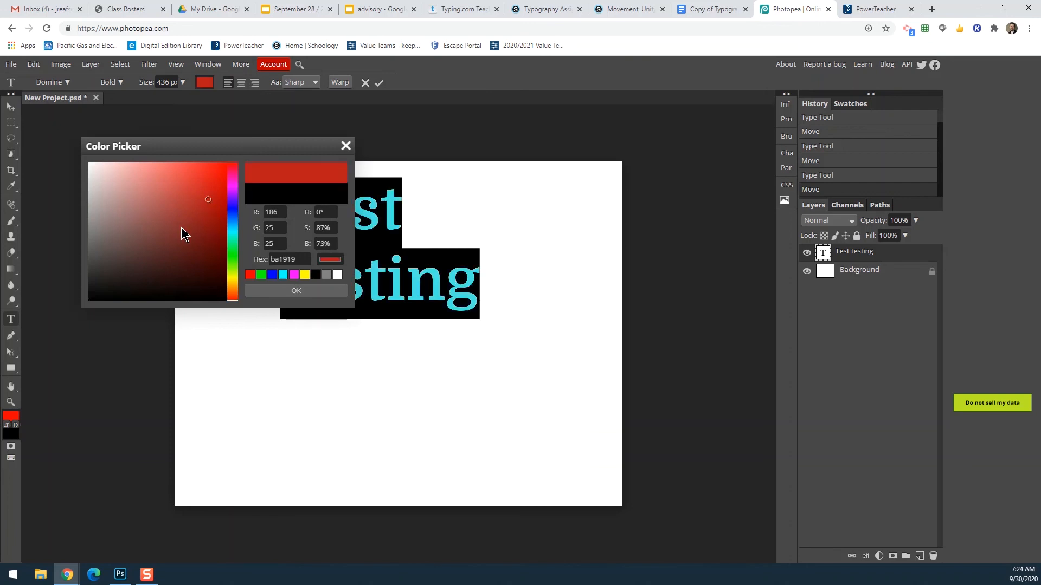
pyautogui.click(206, 172)
pyautogui.moveTo(206, 146); pyautogui.dragTo(663, 170)
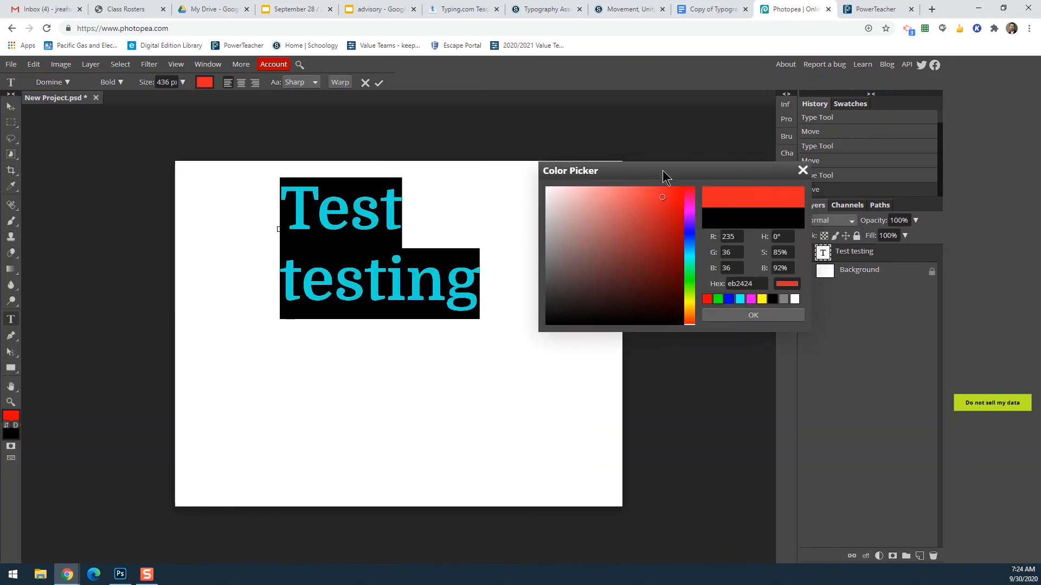
pyautogui.click(753, 316)
pyautogui.click(488, 300)
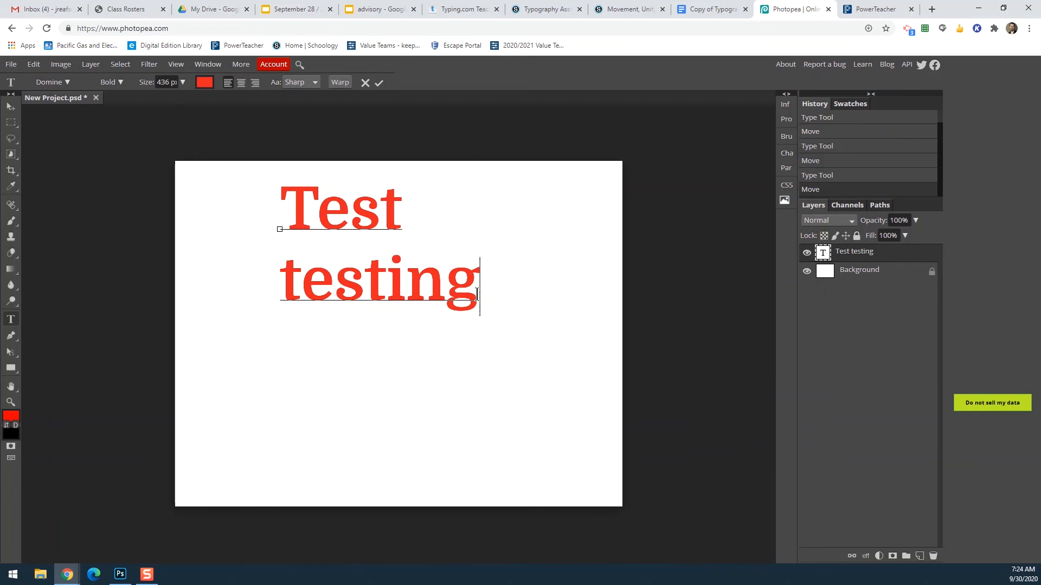
# Step: Apply an Arc warp to both text lines with a bend of -7% and a horizontal distortion of 5%
pyautogui.moveTo(477, 294); pyautogui.dragTo(232, 195)
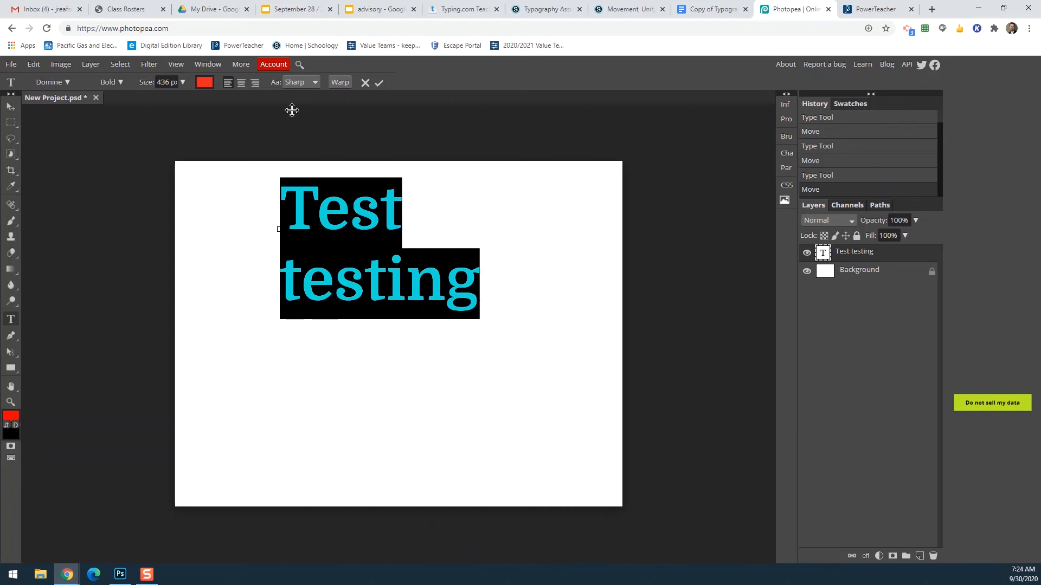
pyautogui.click(341, 85)
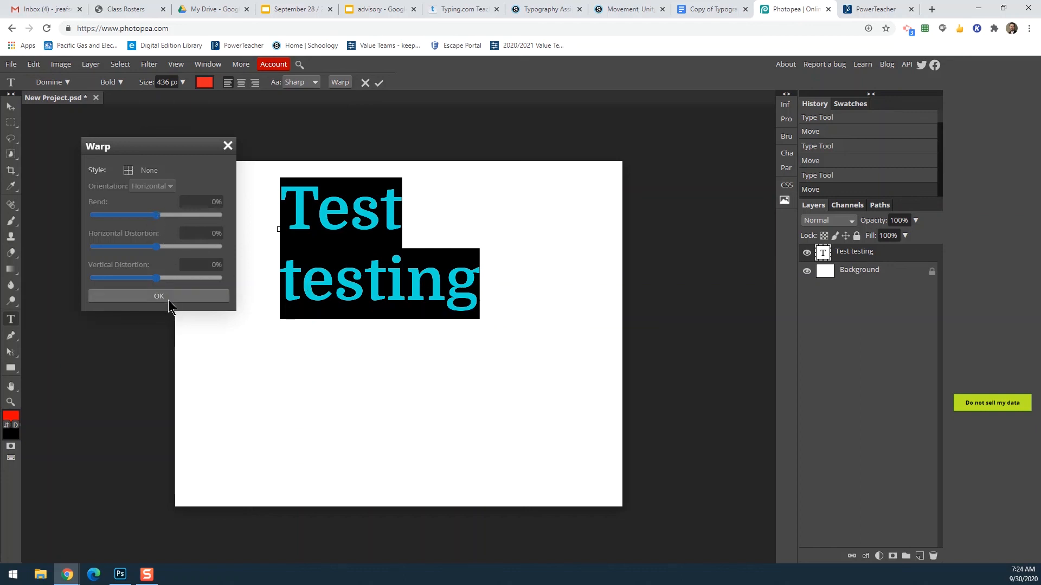
pyautogui.click(128, 174)
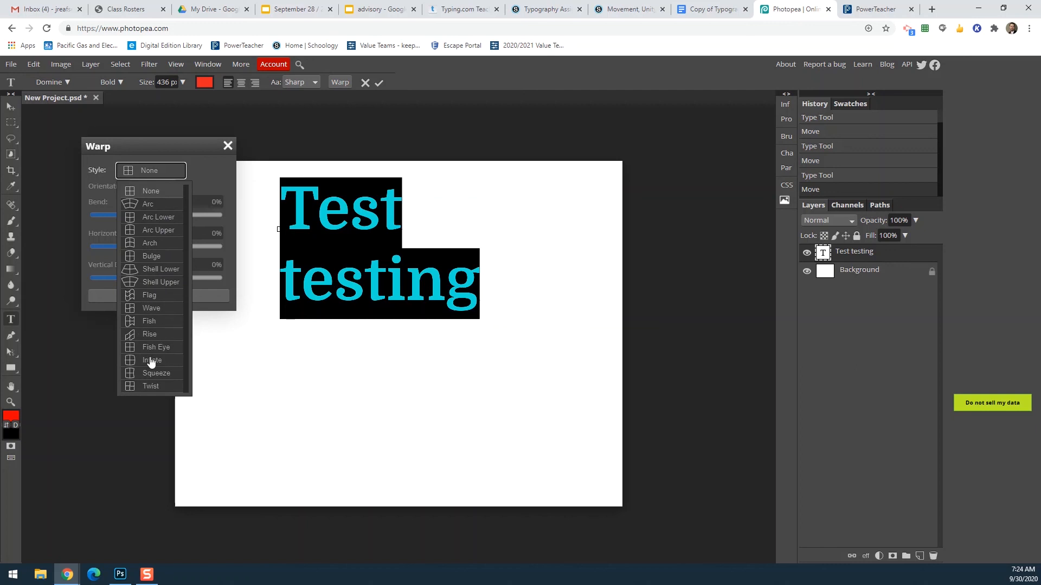
pyautogui.click(146, 205)
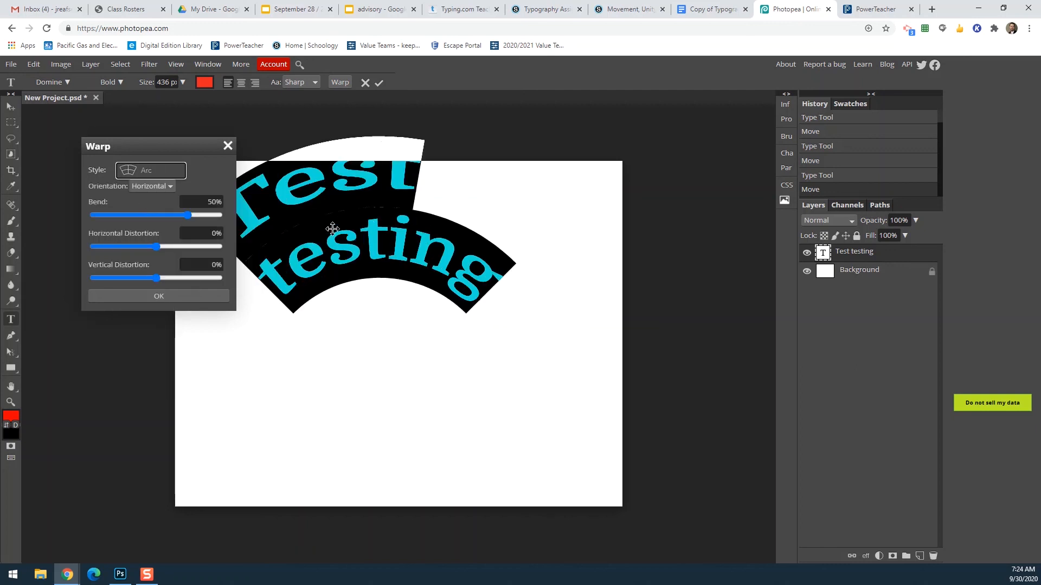
pyautogui.moveTo(158, 144); pyautogui.dragTo(115, 140)
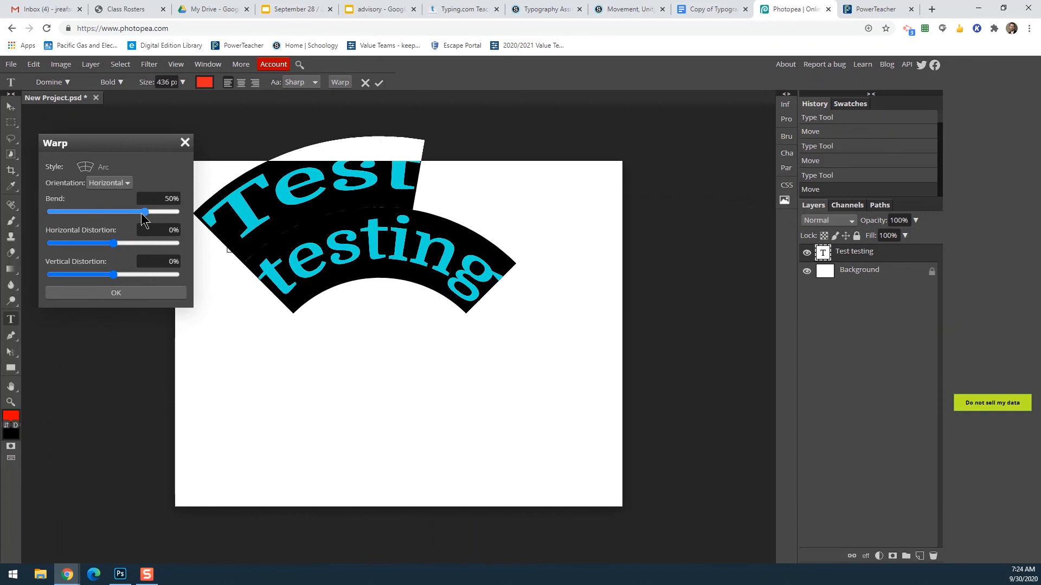
pyautogui.moveTo(144, 215); pyautogui.dragTo(116, 243)
# Step: Change the text warp style to Arc Lower with a bend of 40%
pyautogui.click(89, 177)
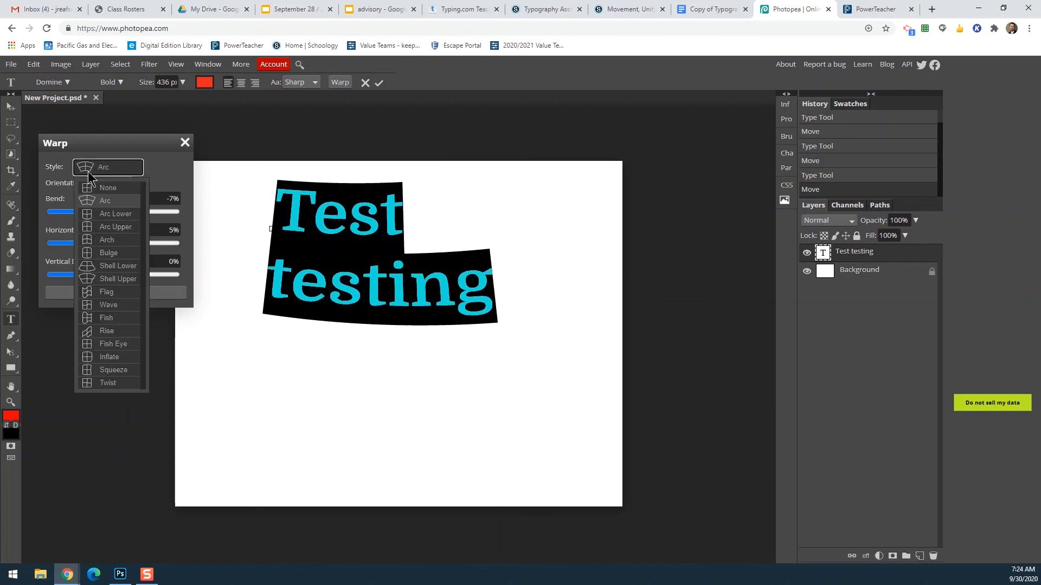
pyautogui.click(110, 221)
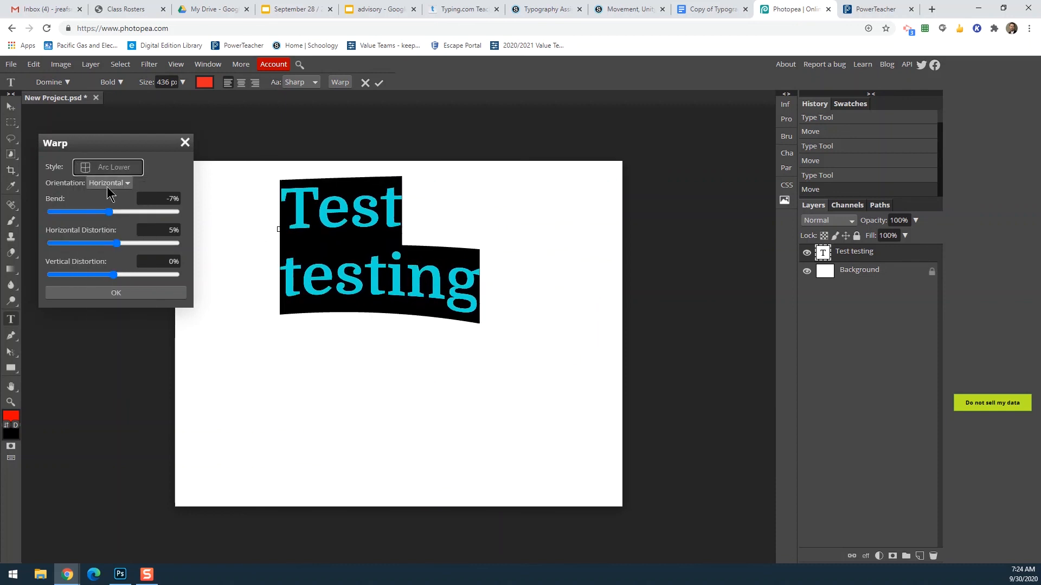
pyautogui.moveTo(109, 216); pyautogui.dragTo(138, 221)
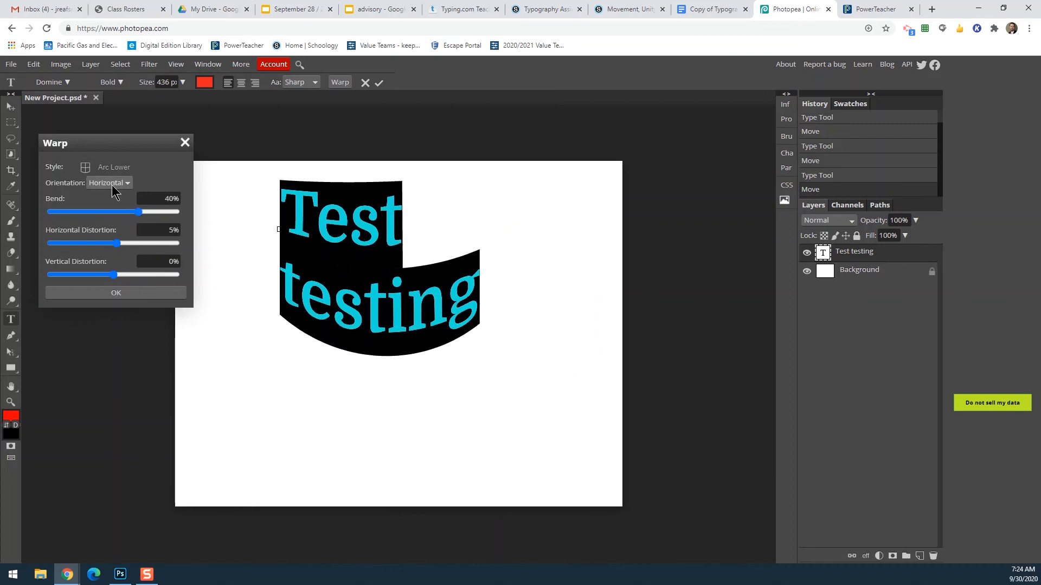
# Step: Try the Bulge warp style on the text, followed by the Flag style
pyautogui.click(89, 168)
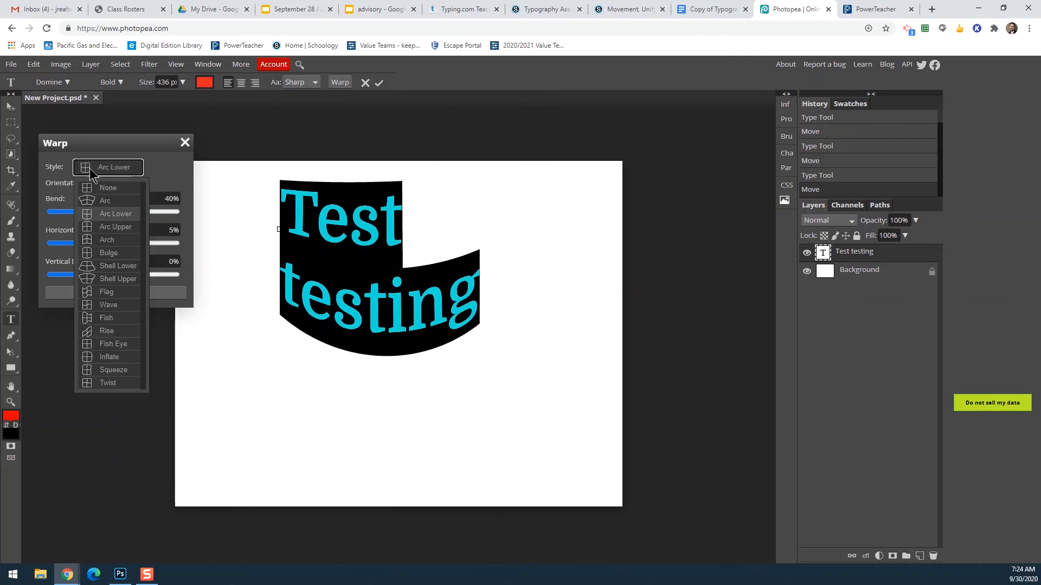
pyautogui.click(111, 253)
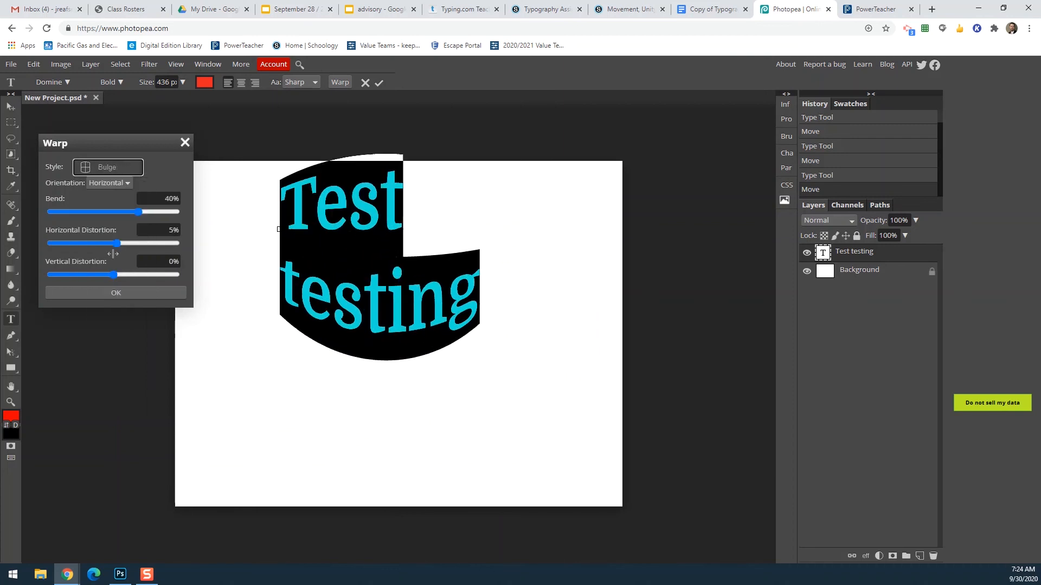
pyautogui.click(102, 169)
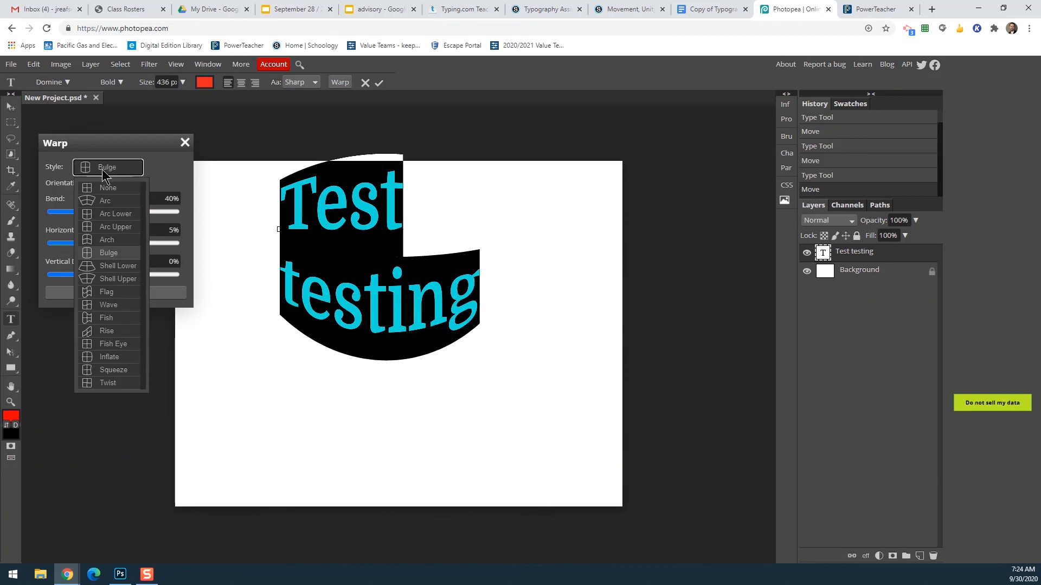
pyautogui.click(110, 293)
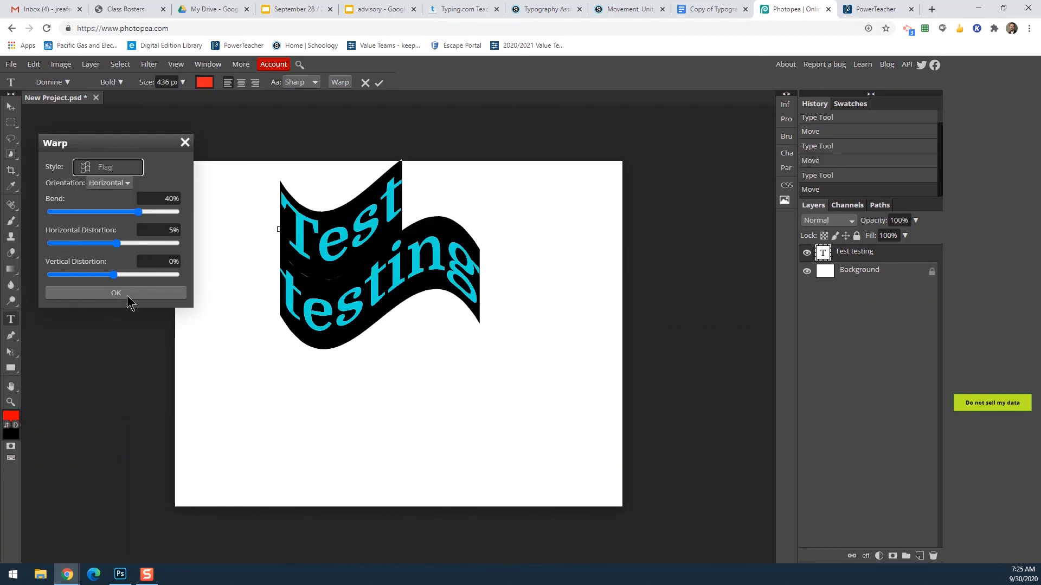
# Step: Reset the text's warp style to None and close the warp settings
pyautogui.click(119, 169)
pyautogui.click(114, 189)
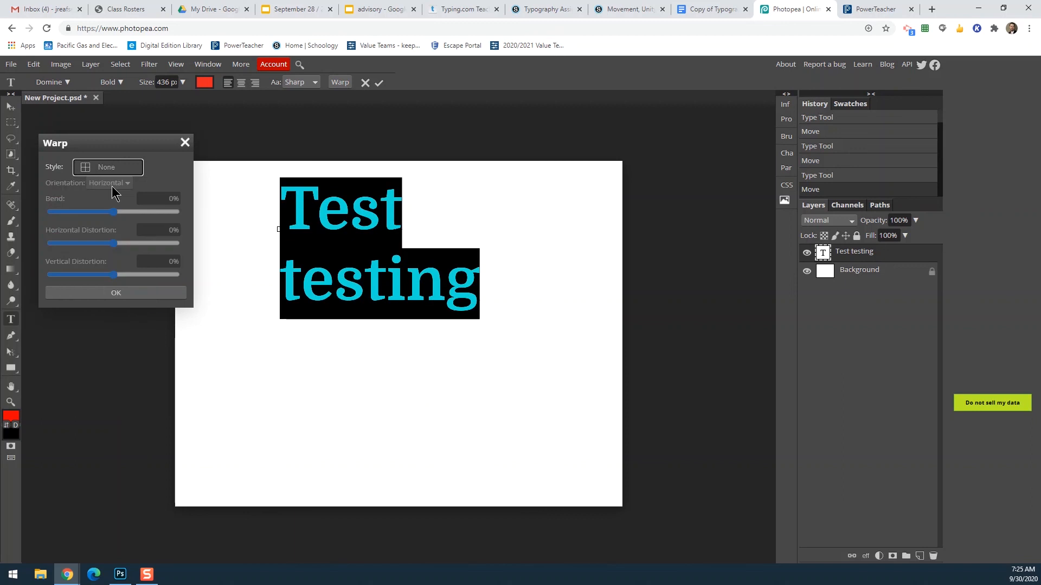
pyautogui.click(185, 143)
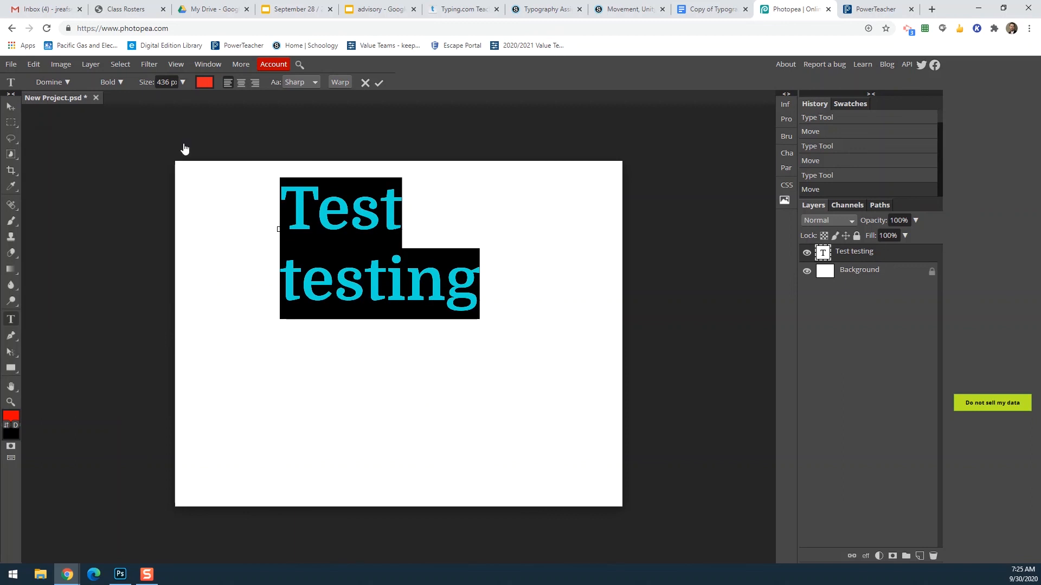
# Step: Select the word "Test" and try widening its letter tracking to 413% in the Character settings
pyautogui.click(343, 302)
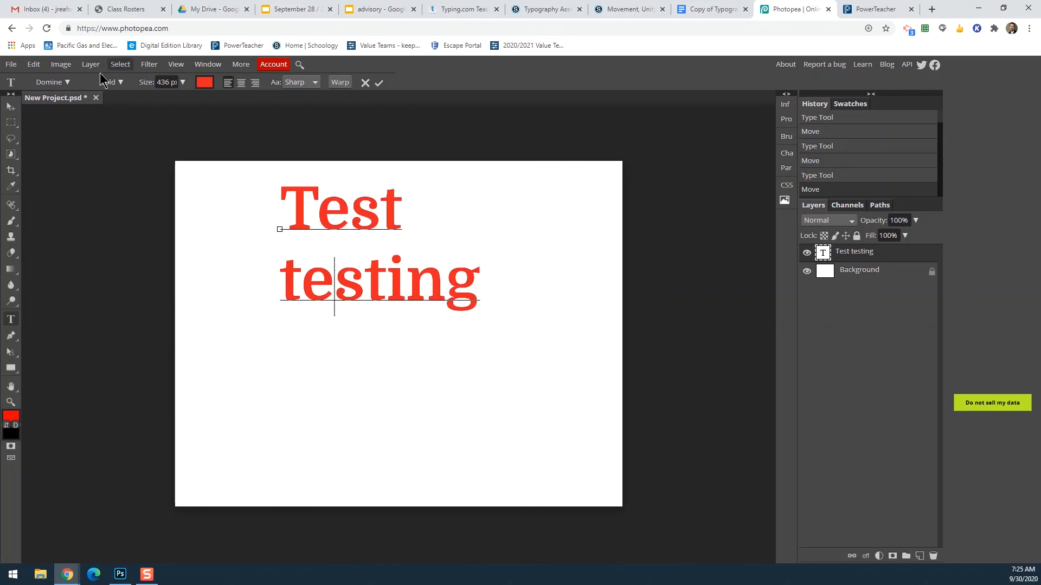
pyautogui.moveTo(485, 287); pyautogui.dragTo(402, 225)
pyautogui.click(293, 269)
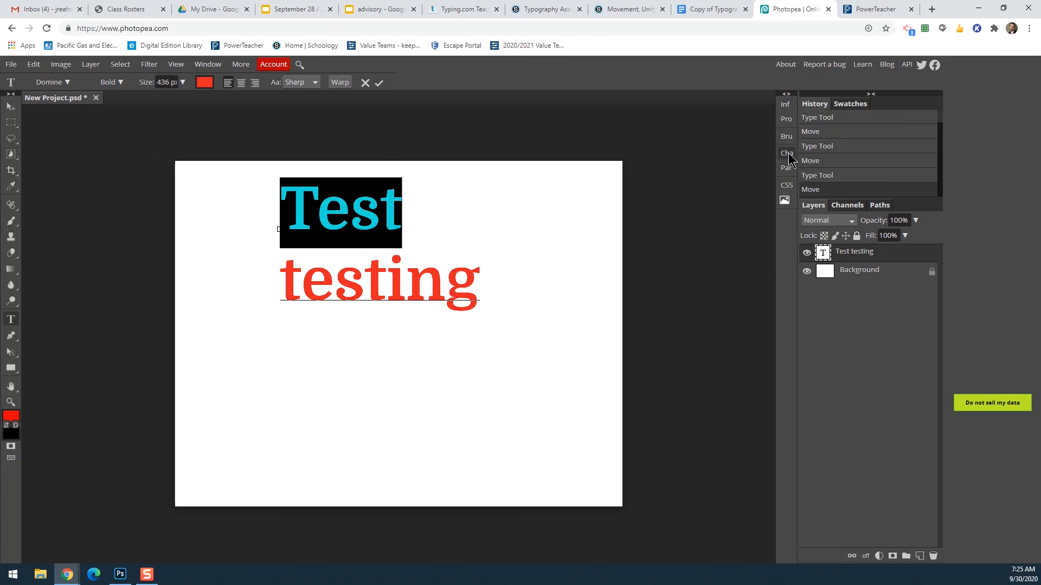
pyautogui.press('ctrl')
pyautogui.press('ctrl')
pyautogui.press('ctrl')
pyautogui.click(789, 153)
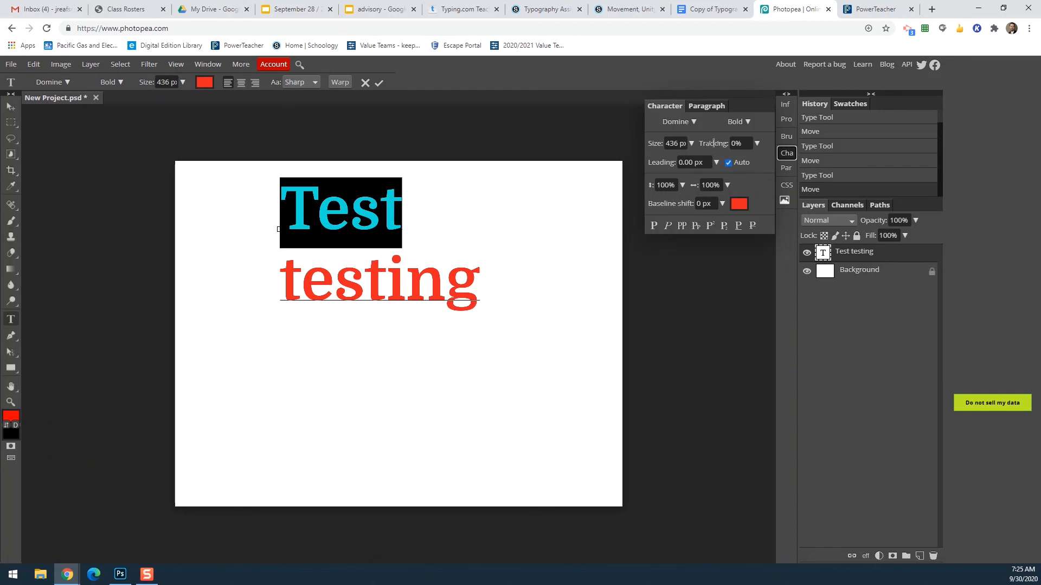
pyautogui.moveTo(713, 143); pyautogui.dragTo(719, 144)
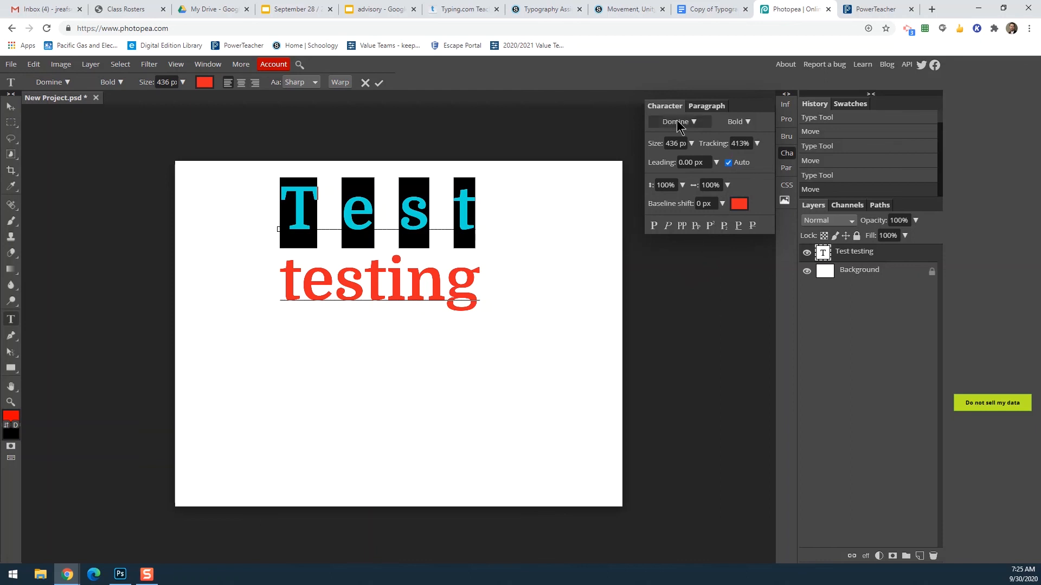
# Step: Reselect the word "Test" in the text layer and reset its tracking to 0%
pyautogui.click(844, 274)
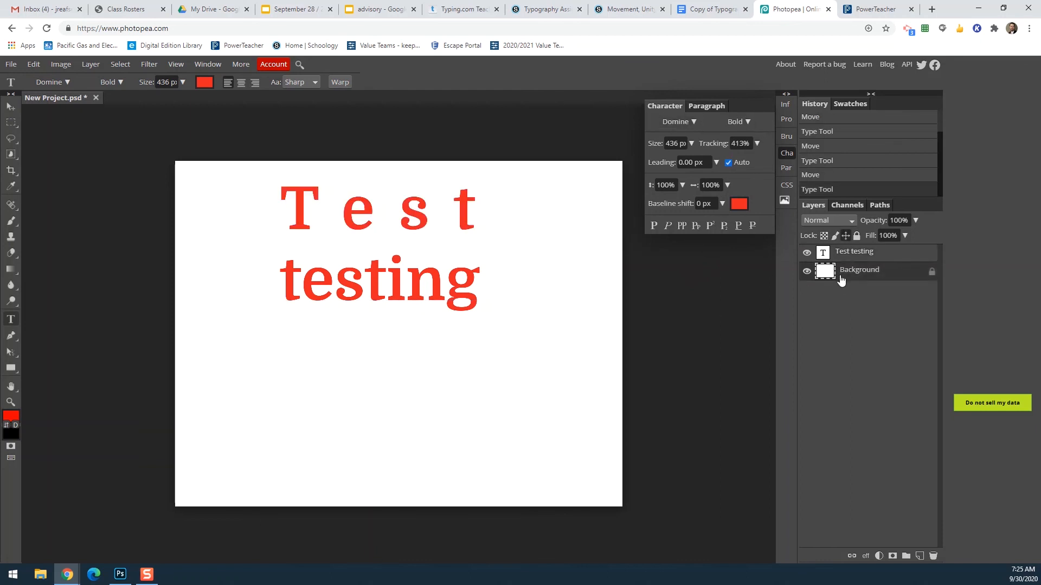
pyautogui.click(839, 252)
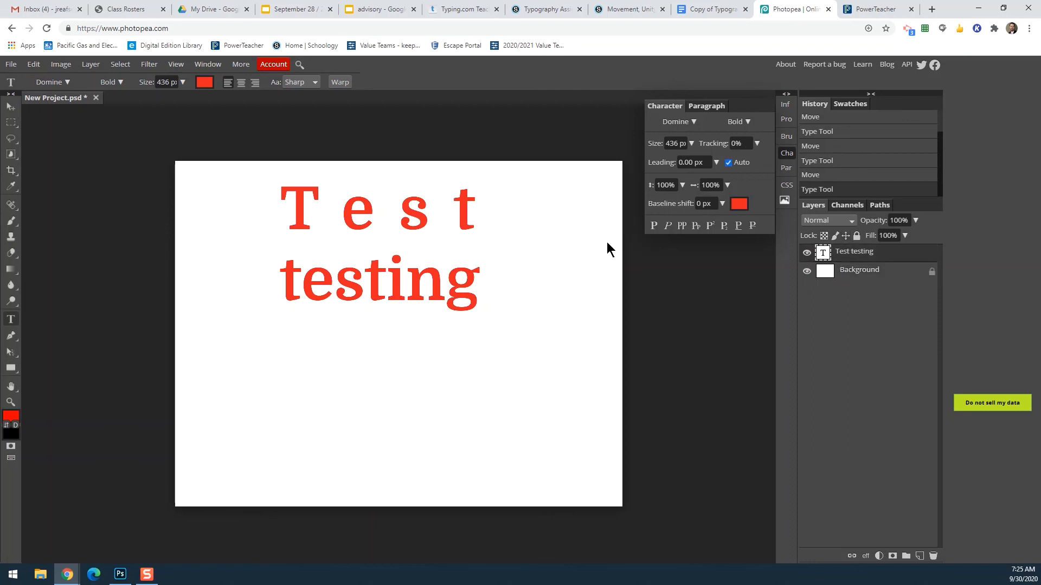
pyautogui.moveTo(471, 213); pyautogui.dragTo(284, 211)
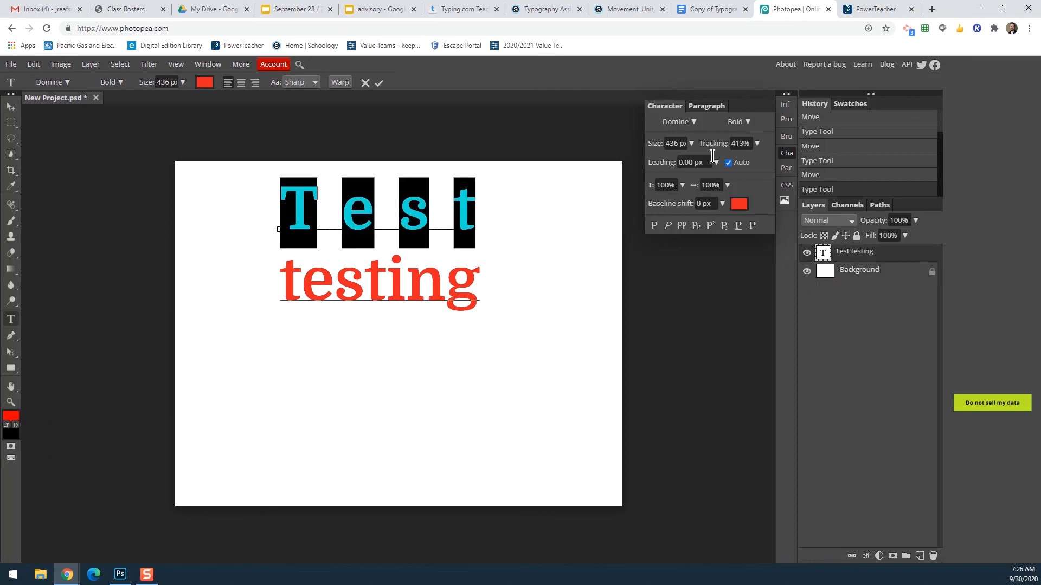
pyautogui.doubleClick(744, 143)
pyautogui.write('0')
pyautogui.press('Return')
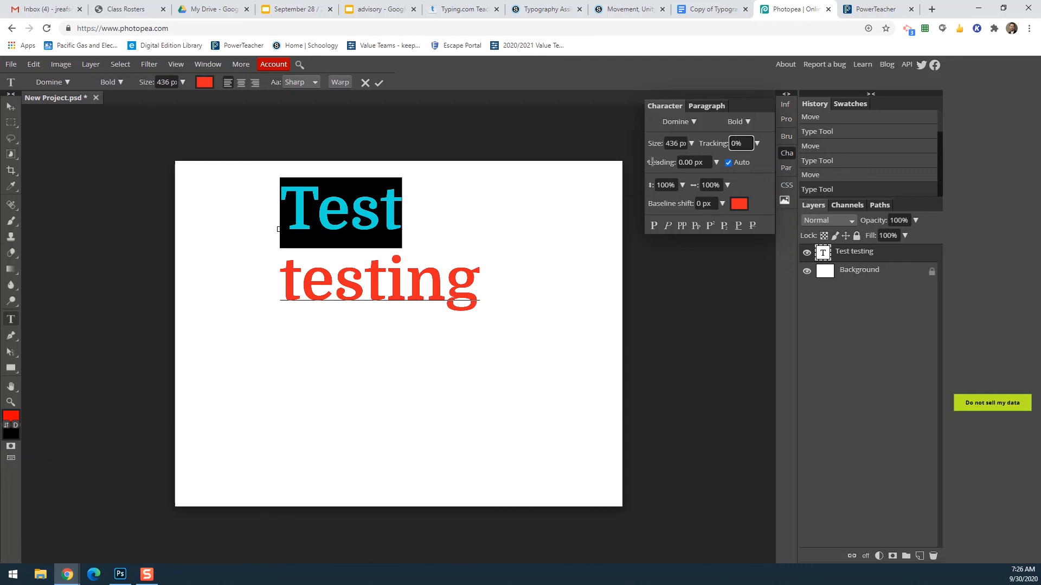
# Step: Try adjusting the leading of the word "Test" and deselect it
pyautogui.moveTo(661, 164); pyautogui.dragTo(593, 162)
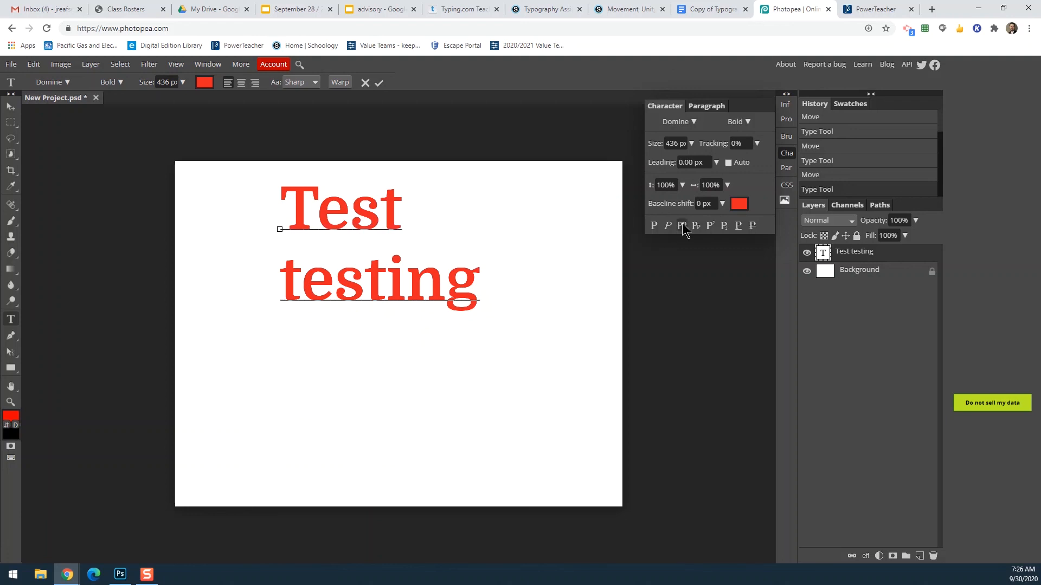
pyautogui.click(350, 215)
pyautogui.click(319, 213)
pyautogui.click(402, 251)
# Step: Try a baseline shift of 9 px on the "i" in "testing" and -10 px on the "t" before it
pyautogui.moveTo(404, 277); pyautogui.dragTo(385, 278)
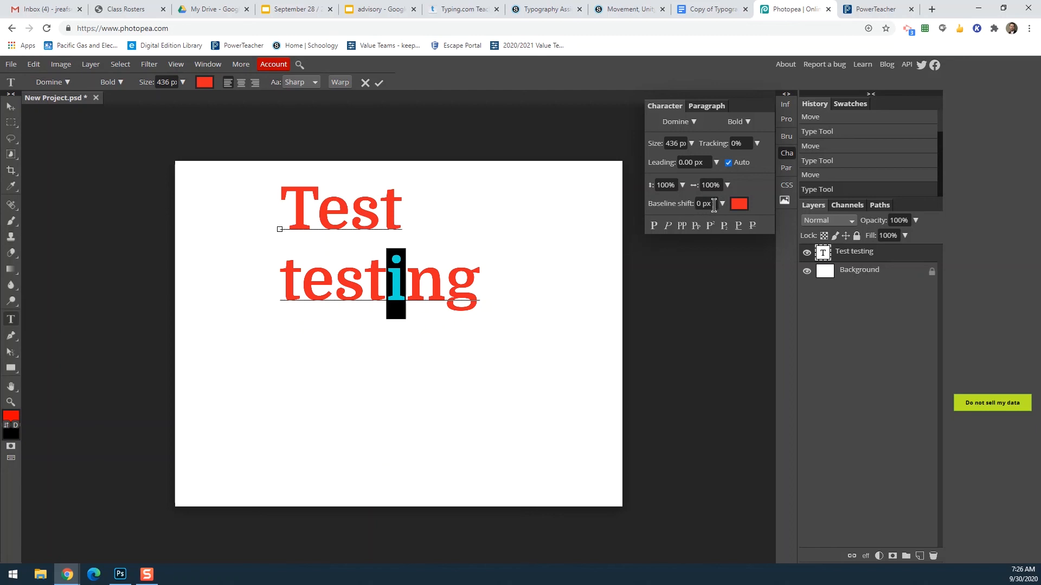
pyautogui.moveTo(677, 206); pyautogui.dragTo(696, 213)
pyautogui.moveTo(383, 286); pyautogui.dragTo(361, 288)
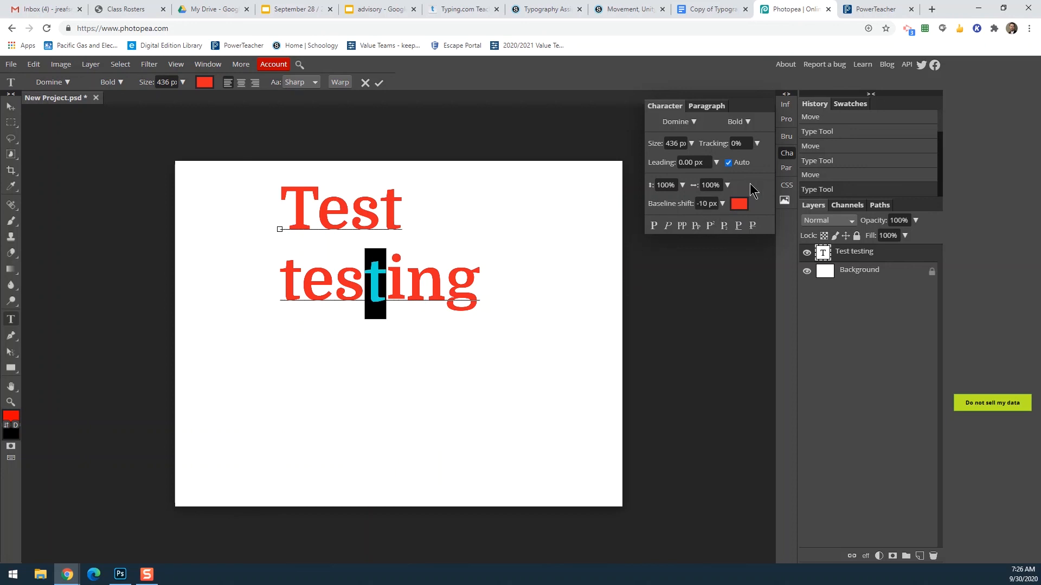
pyautogui.click(449, 318)
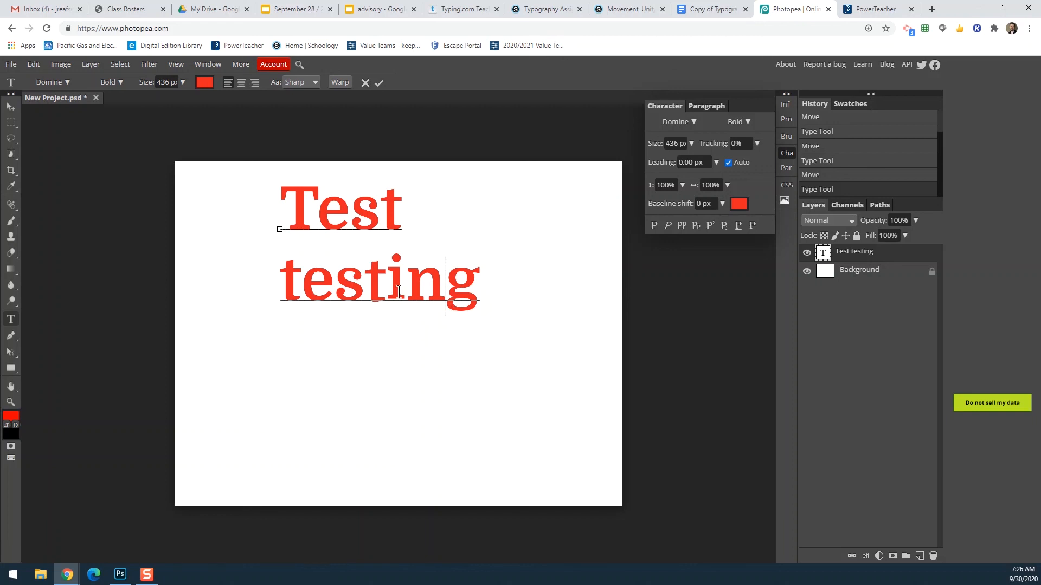
# Step: Remove the baseline shifts from the "i" and the second "t" in "testing" so both letters sit on the line again
pyautogui.moveTo(365, 291); pyautogui.dragTo(406, 292)
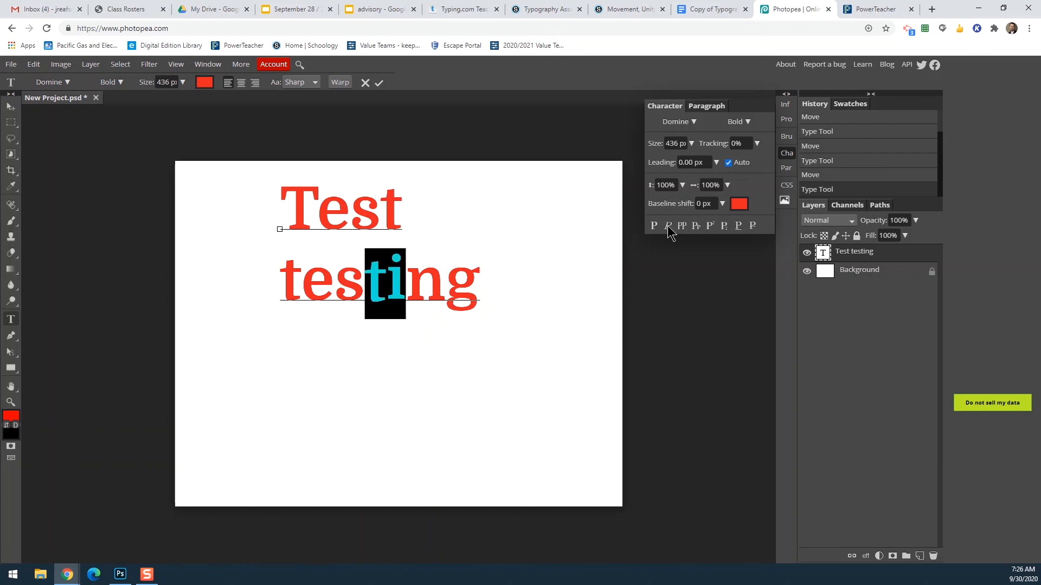
pyautogui.click(705, 204)
pyautogui.click(414, 309)
pyautogui.moveTo(403, 289); pyautogui.dragTo(386, 290)
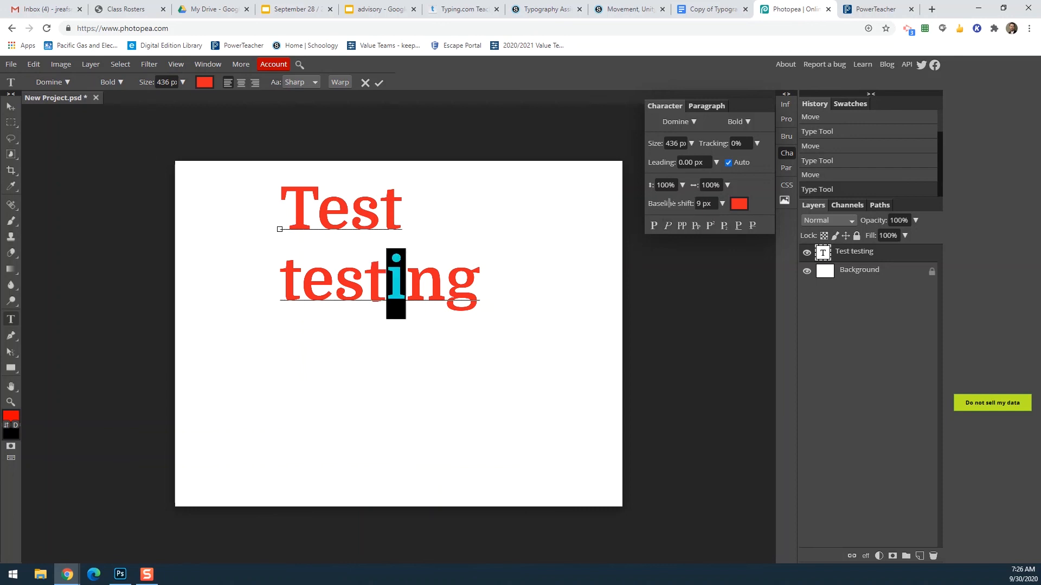
pyautogui.moveTo(668, 202)
pyautogui.mouseDown()
pyautogui.moveTo(653, 208)
pyautogui.moveTo(663, 207)
pyautogui.mouseUp()
pyautogui.moveTo(383, 271); pyautogui.dragTo(366, 275)
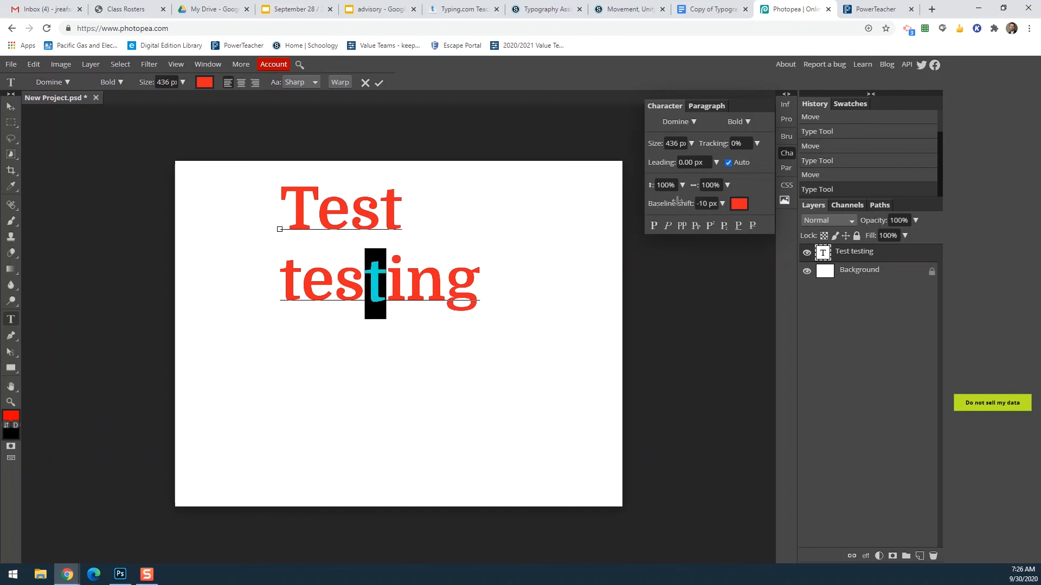
pyautogui.moveTo(679, 209); pyautogui.dragTo(711, 210)
# Step: Try bold and italic styling on the selected "t", turn each off again, and close the Character settings
pyautogui.click(653, 226)
pyautogui.click(652, 227)
pyautogui.click(669, 226)
pyautogui.click(669, 227)
pyautogui.click(786, 153)
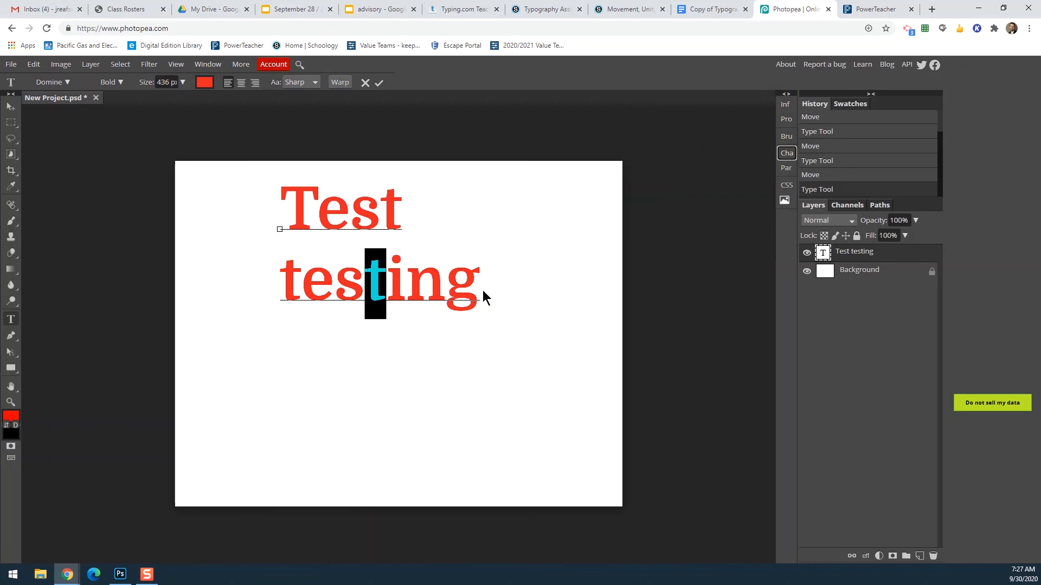
pyautogui.click(460, 309)
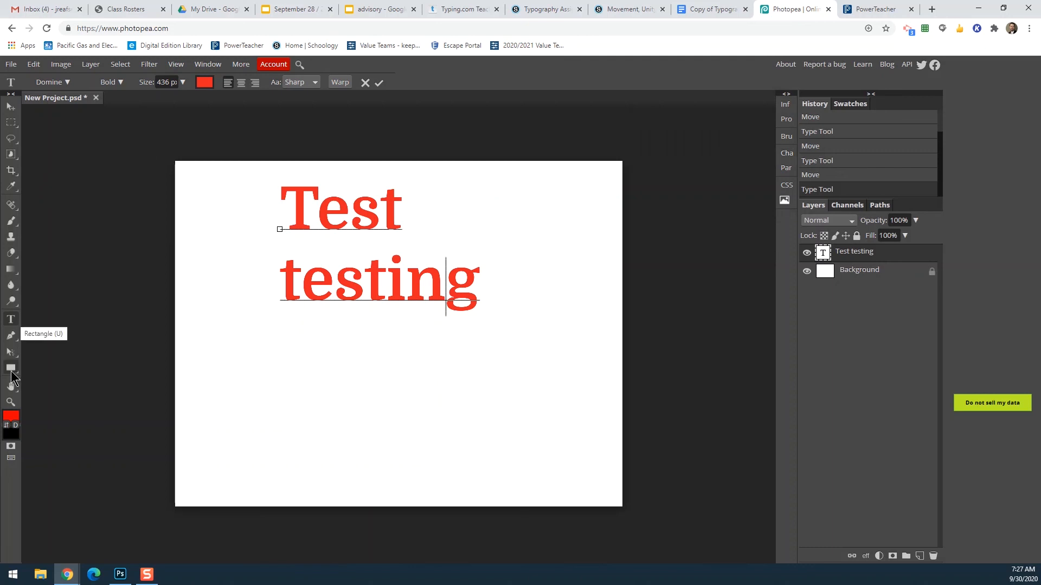
# Step: Switch to the Custom Shape tool and browse its library of preset shapes
pyautogui.rightClick(12, 371)
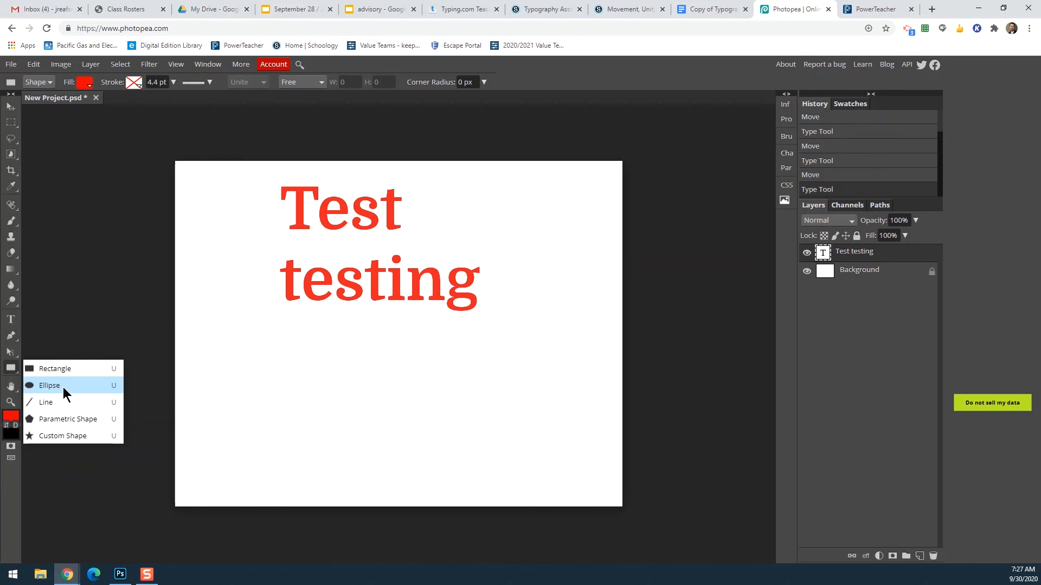
pyautogui.click(64, 436)
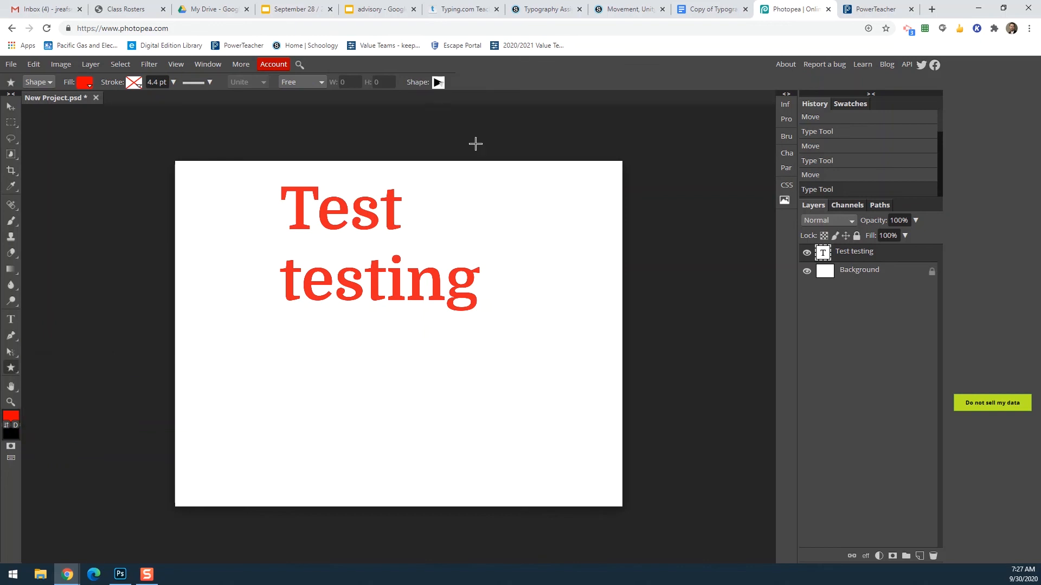
pyautogui.click(438, 82)
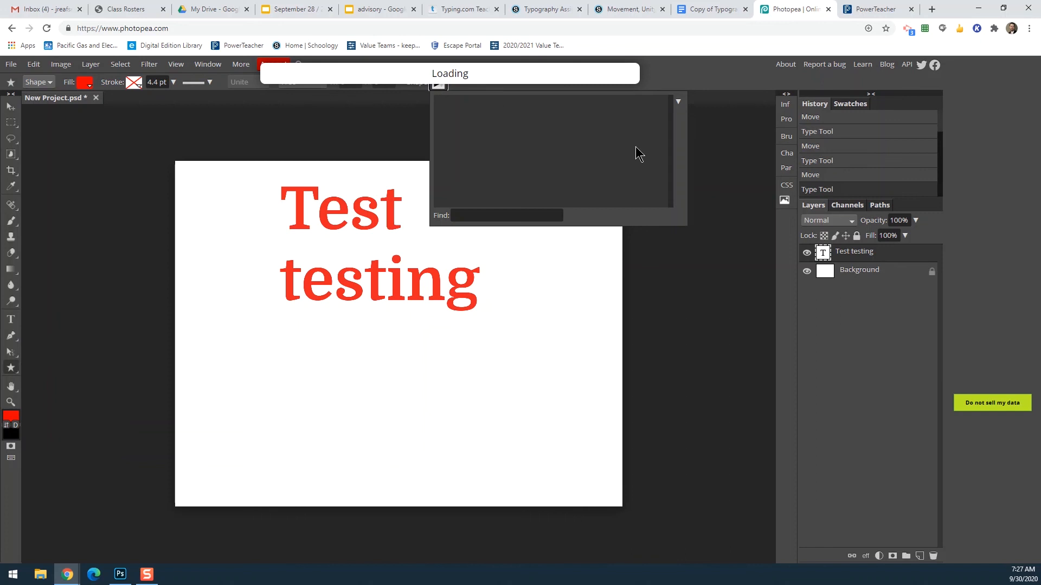
pyautogui.scroll(-10, 615, 173)
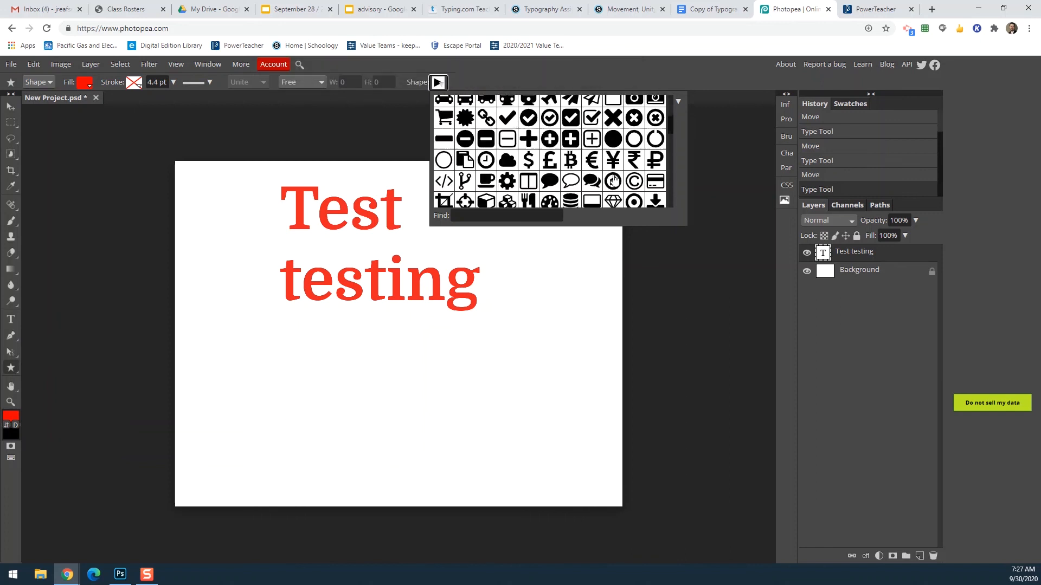
pyautogui.scroll(-2, 614, 180)
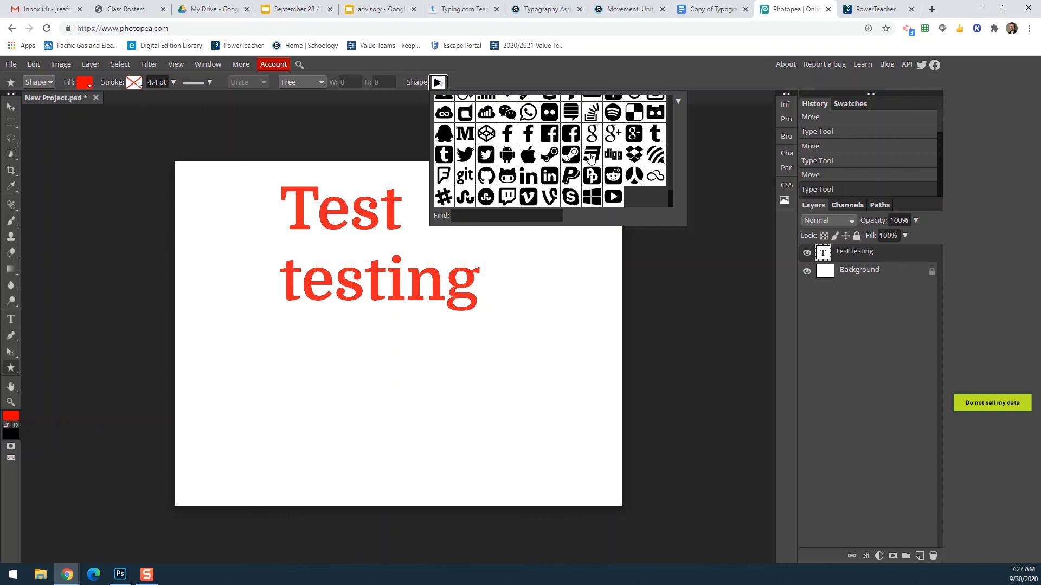
pyautogui.click(438, 82)
pyautogui.click(438, 83)
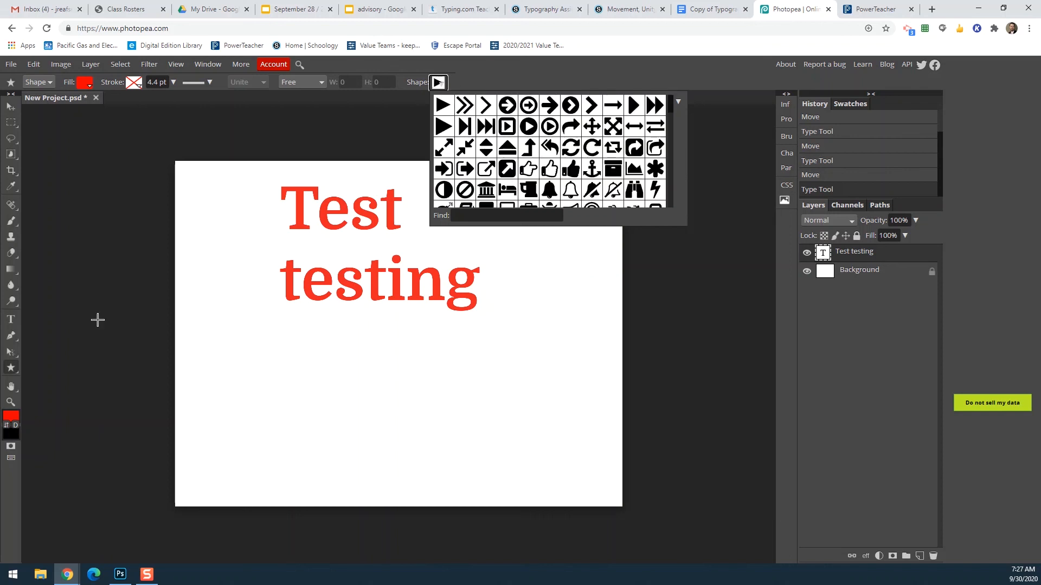
# Step: Draw a red-filled rectangle with the Rectangle tool in the lower-left area of the page, below the text
pyautogui.click(8, 369)
pyautogui.rightClick(8, 369)
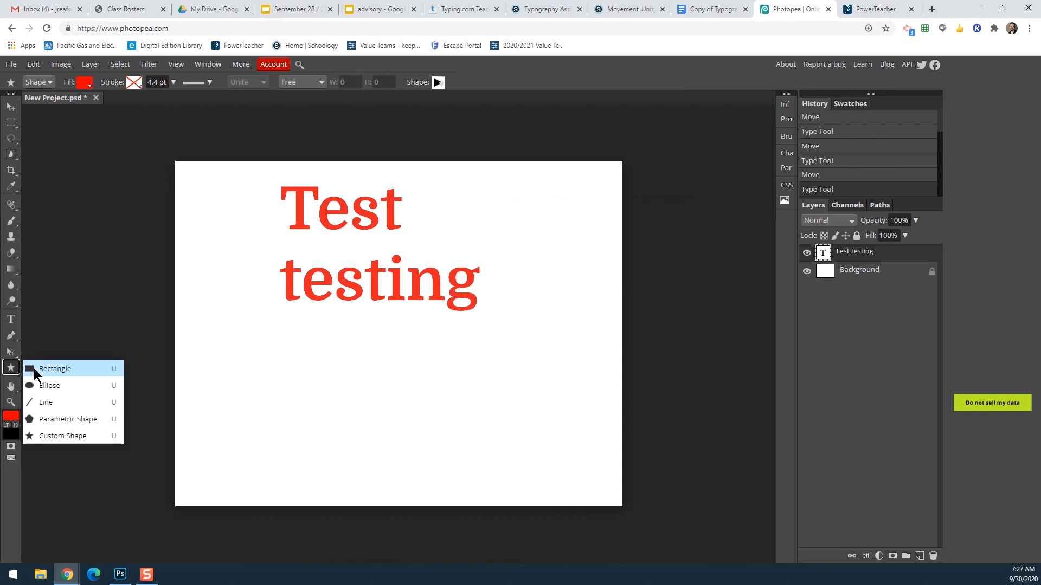
pyautogui.click(54, 369)
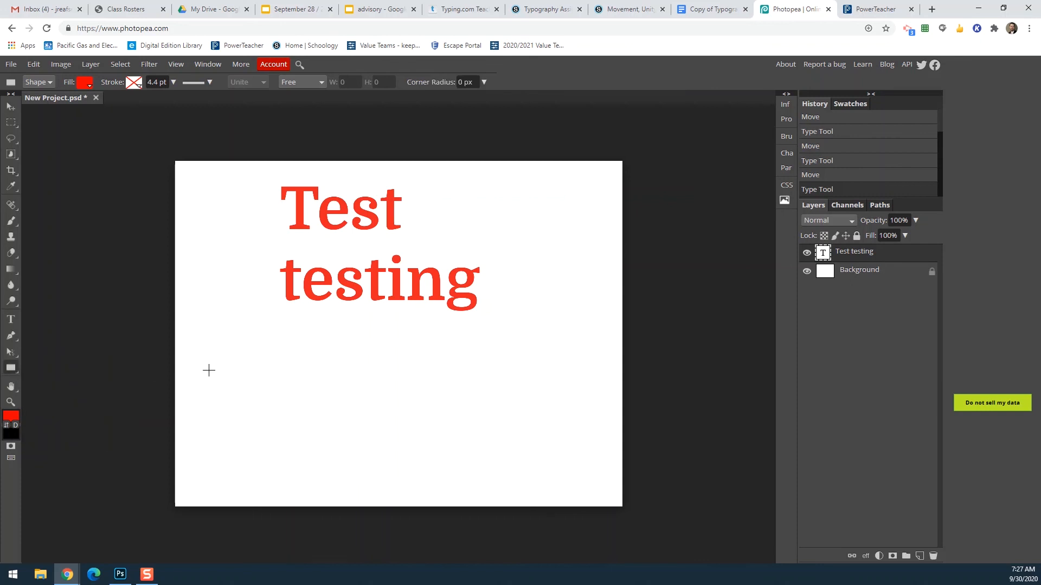
pyautogui.moveTo(207, 368); pyautogui.dragTo(288, 426)
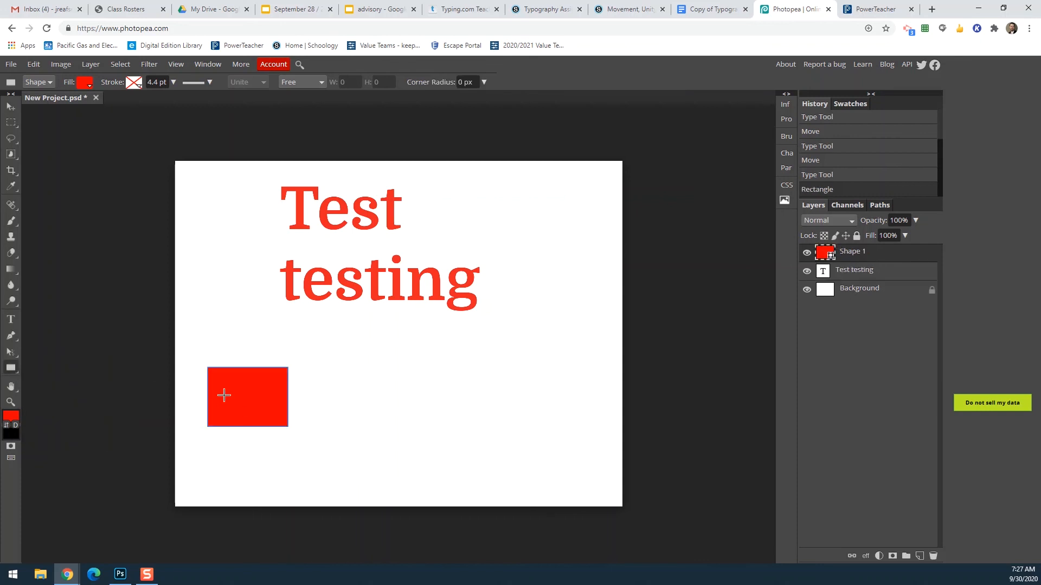
# Step: Try a cyan fill on the rectangle and return the fill to red
pyautogui.click(88, 85)
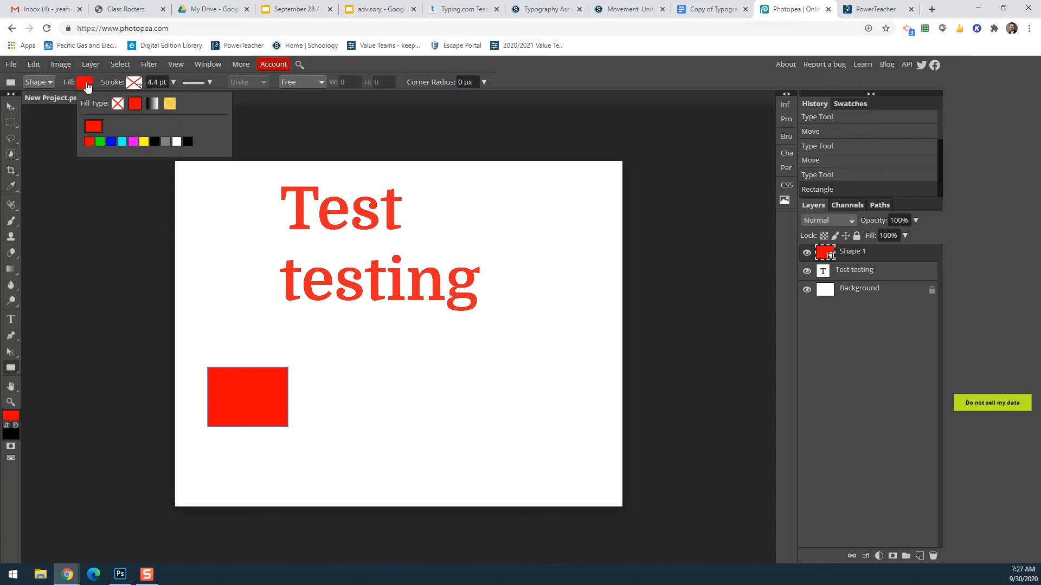
pyautogui.click(122, 142)
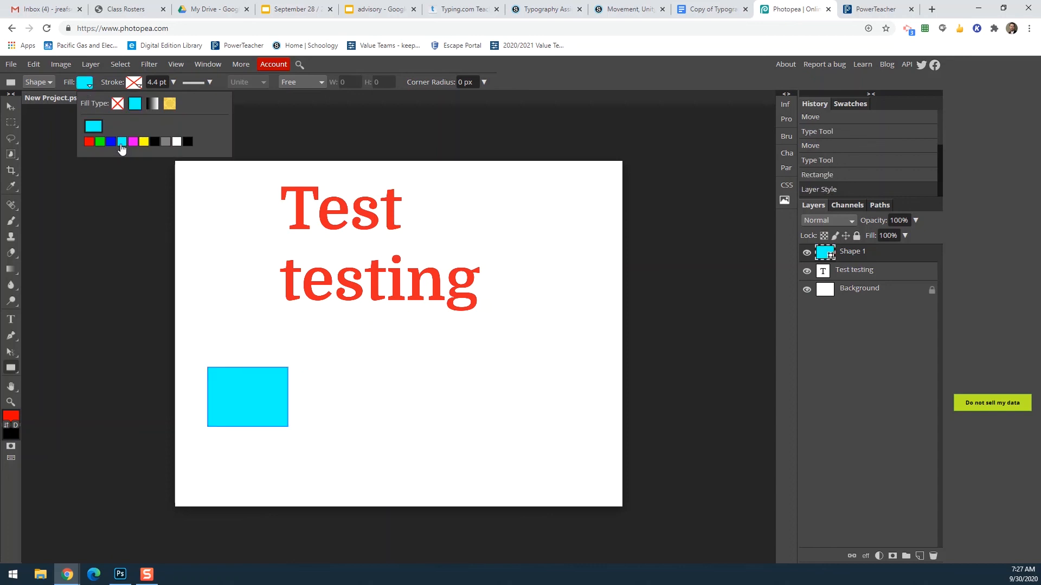
pyautogui.click(90, 142)
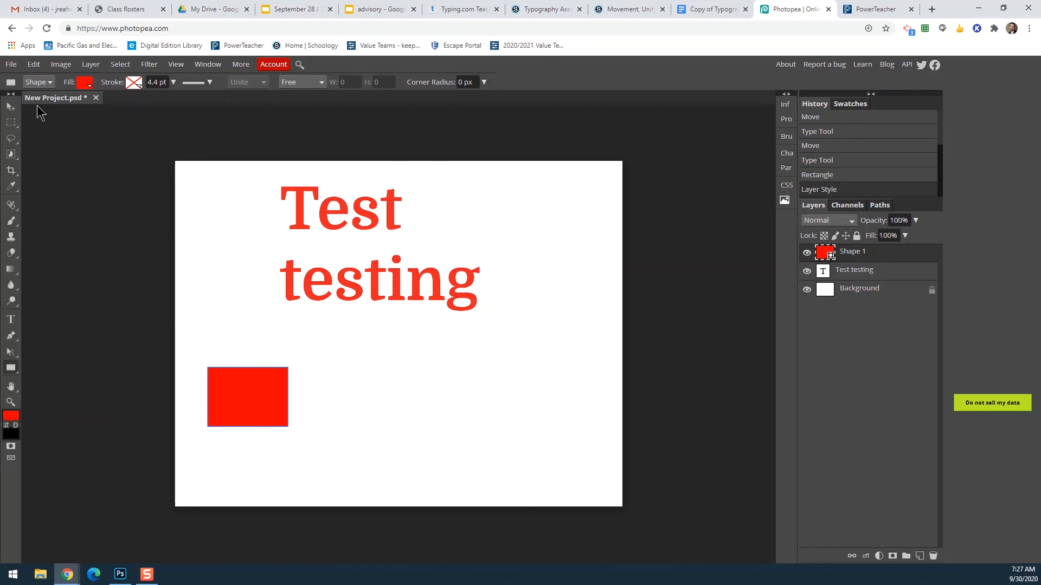
# Step: Place the photo IMG_0378.JPG from Downloads into the document and move it to the page's lower-right corner
pyautogui.click(11, 64)
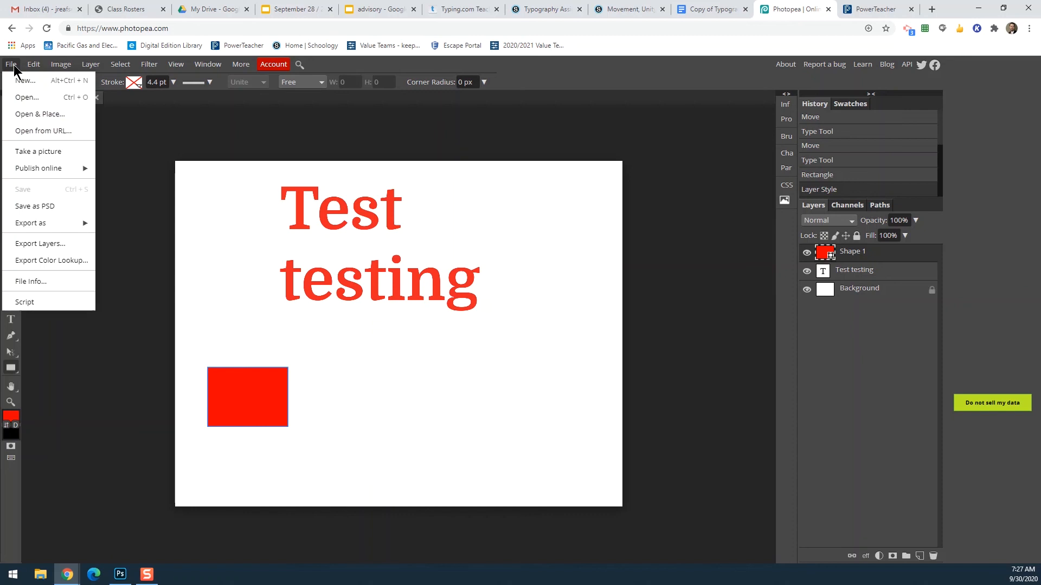
pyautogui.click(31, 115)
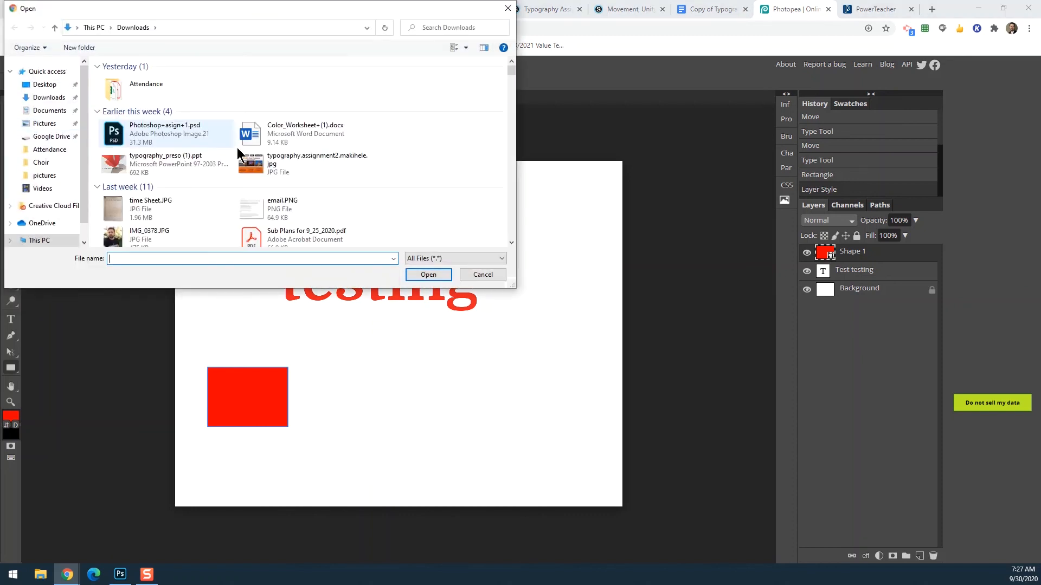
pyautogui.click(158, 235)
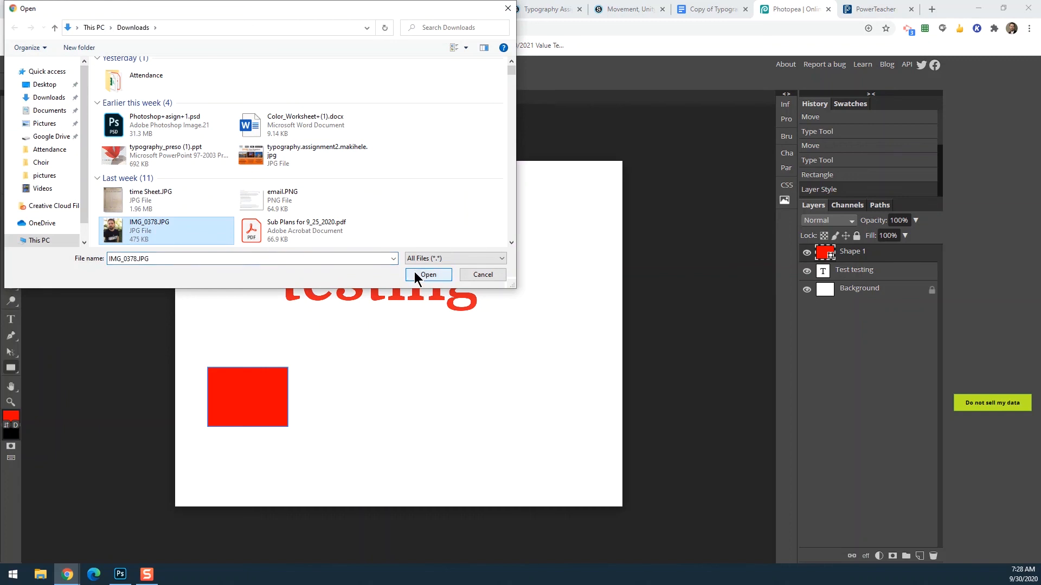
pyautogui.click(427, 275)
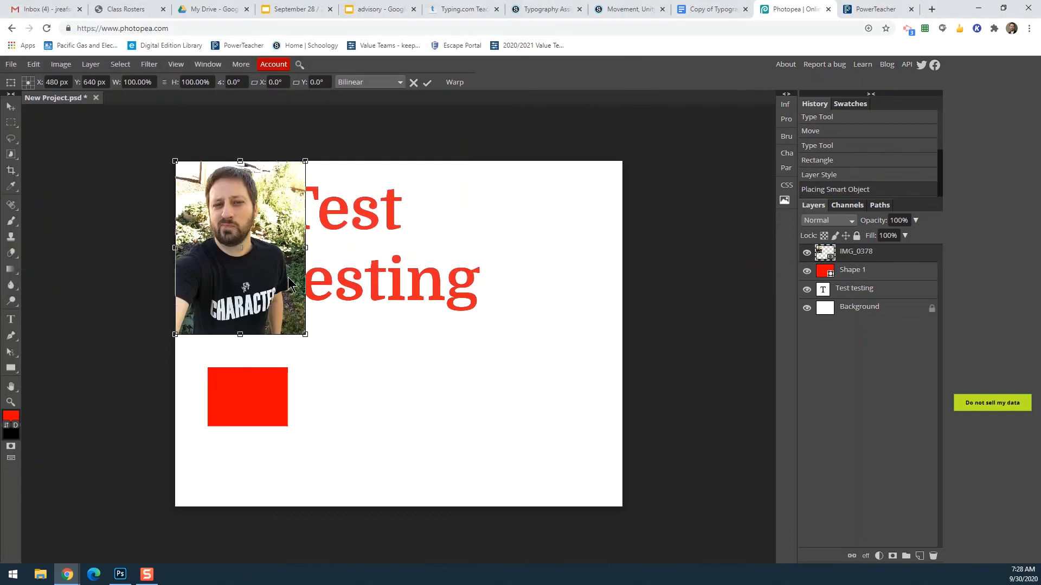
pyautogui.moveTo(290, 283); pyautogui.dragTo(576, 444)
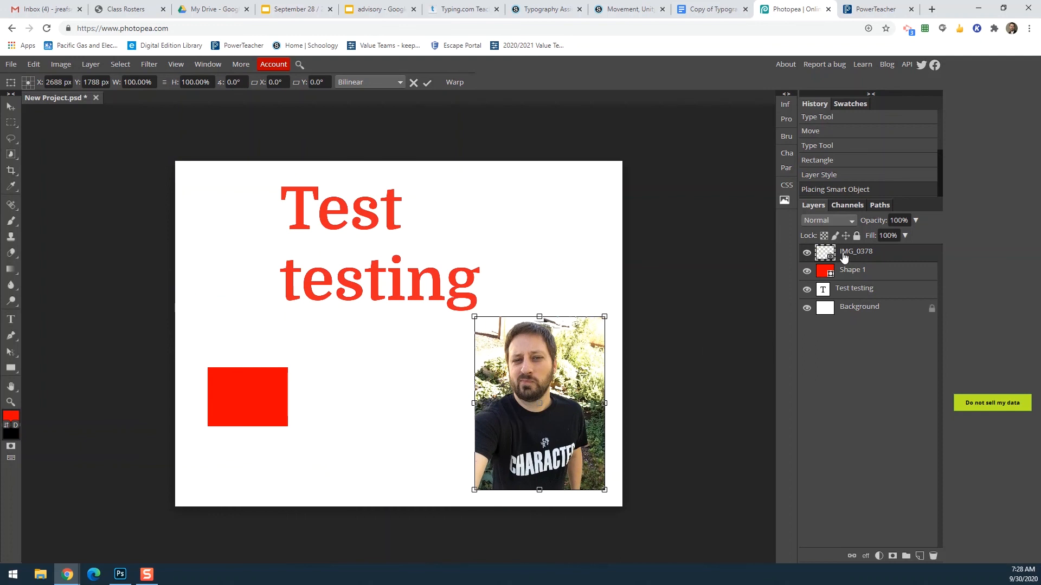
# Step: Add a Drop Shadow layer effect to the placed photo
pyautogui.click(865, 557)
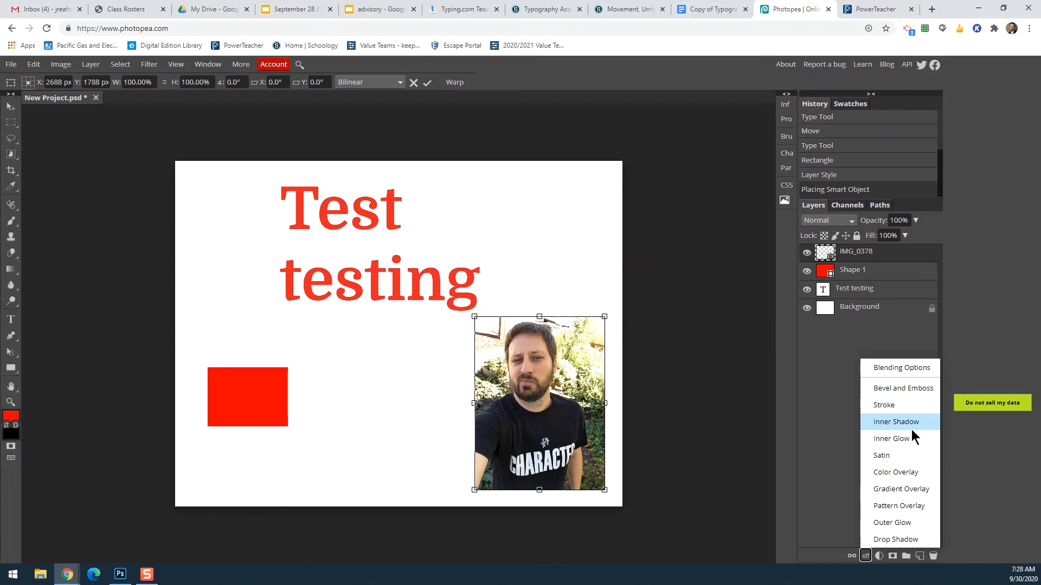
pyautogui.click(902, 539)
pyautogui.click(396, 168)
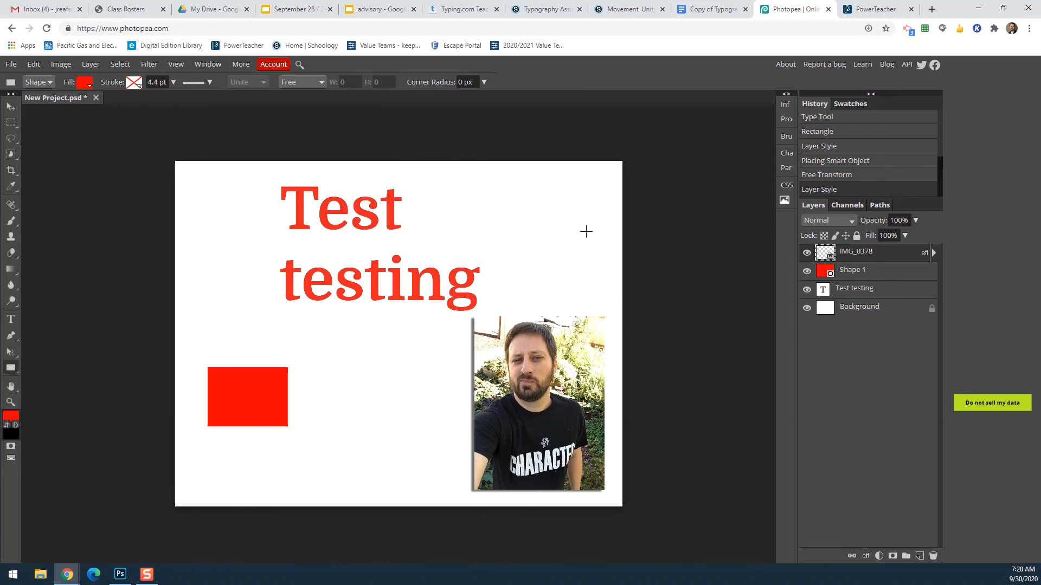
# Step: Switch to the Schoology Typography Assignment page, examine the "Explore: San Francisco" example image, and close it
pyautogui.moveTo(67, 574)
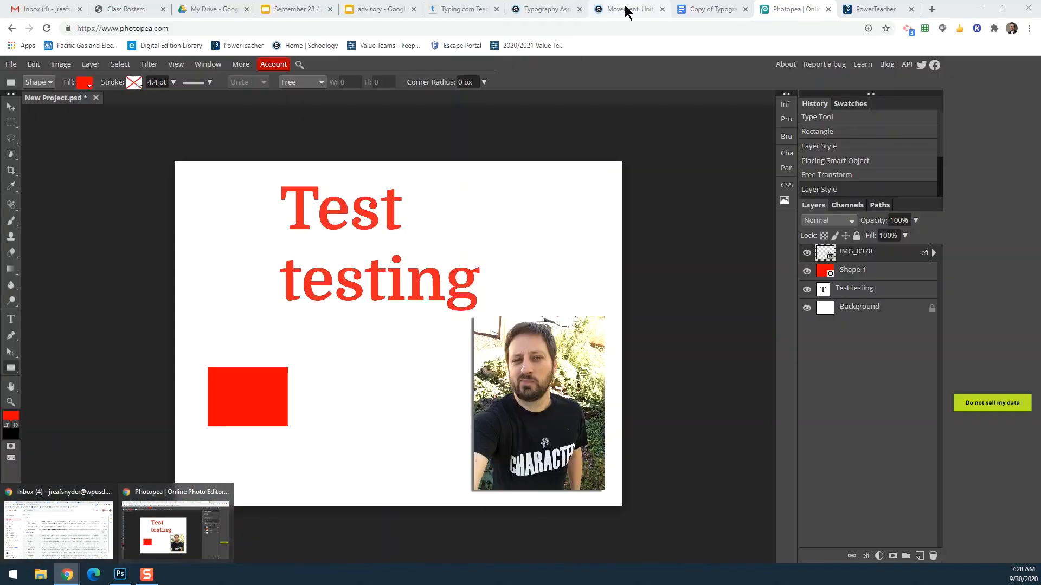
pyautogui.click(553, 9)
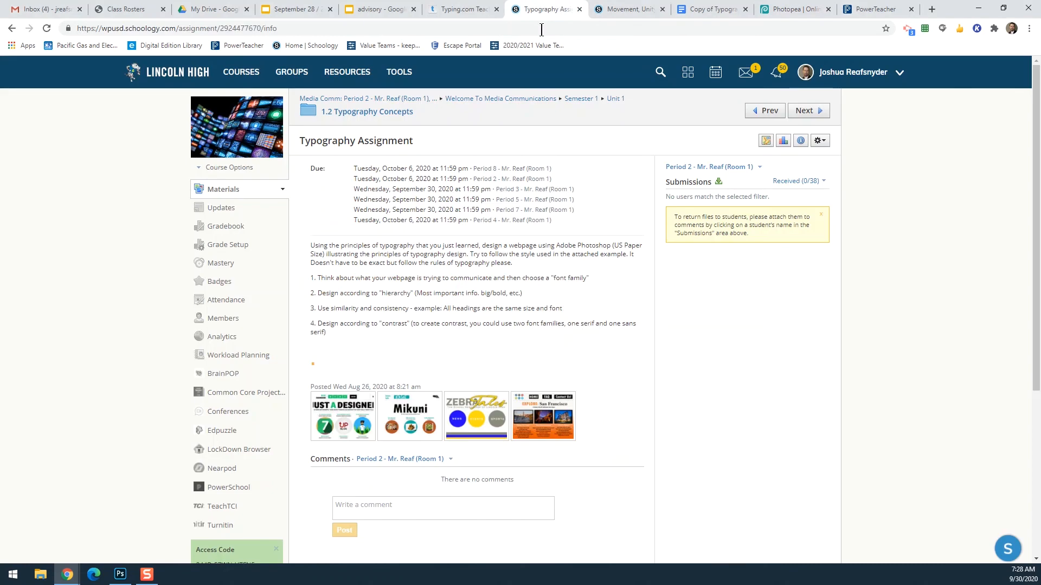
pyautogui.click(539, 437)
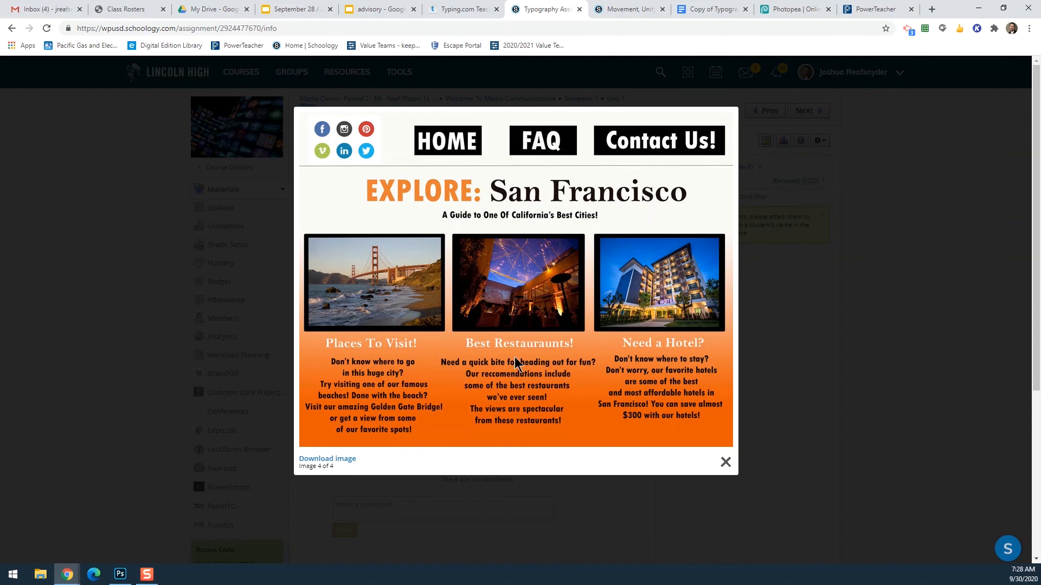
pyautogui.click(726, 461)
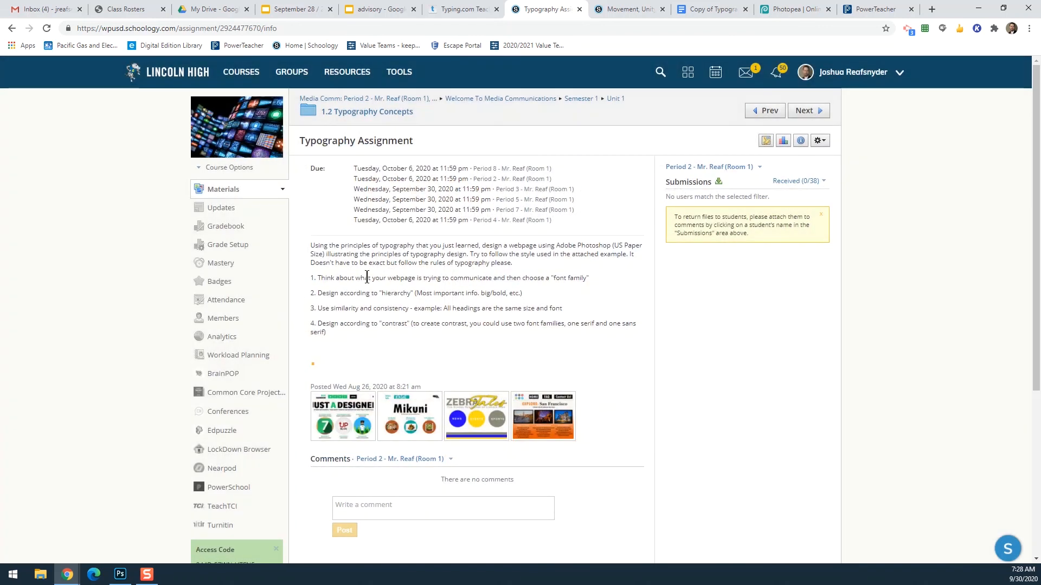